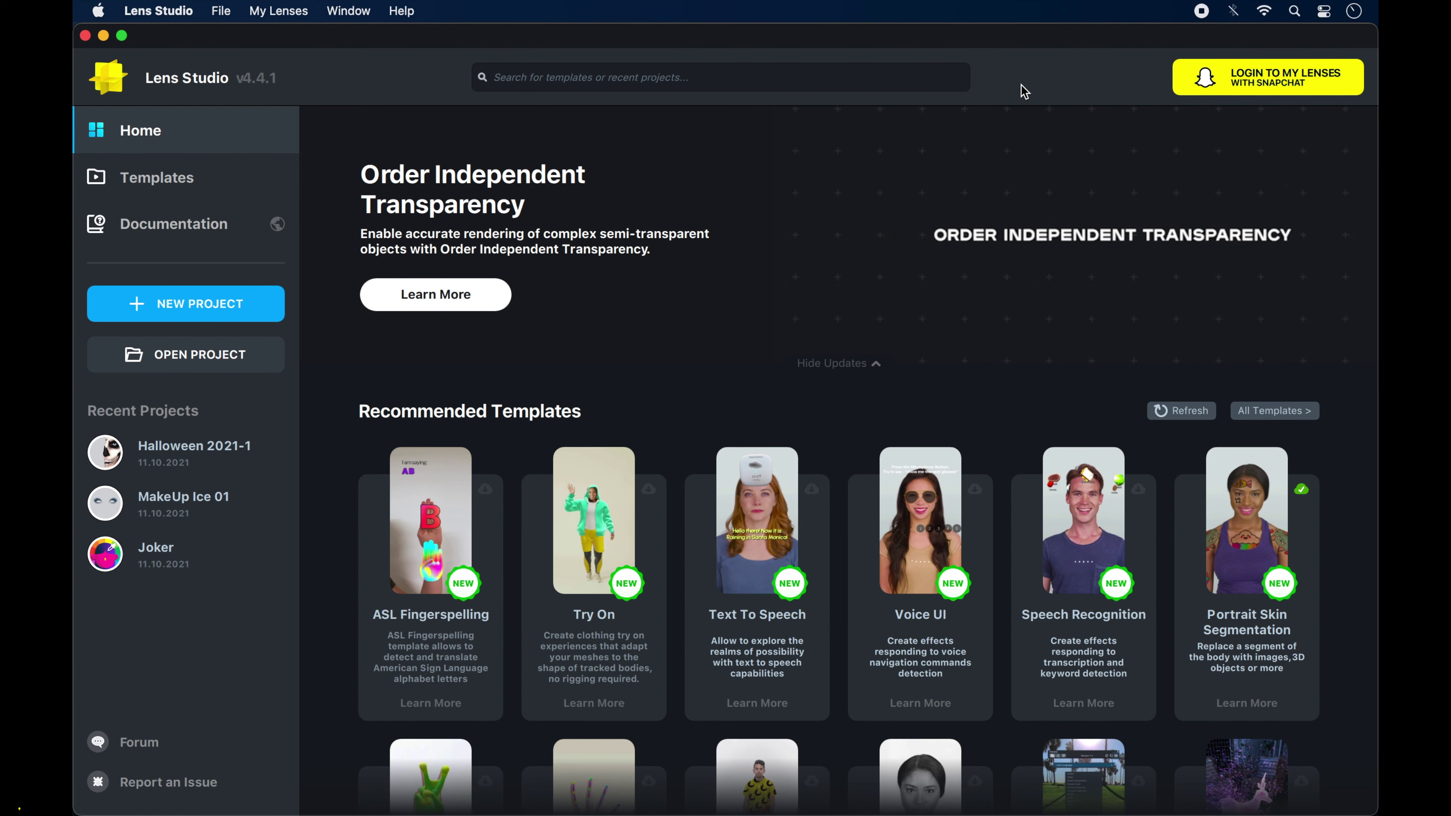
- Log in to Snapchat with the account username and password, pass reCAPTCHA, and authorize Lens Studio
click(1222, 75)
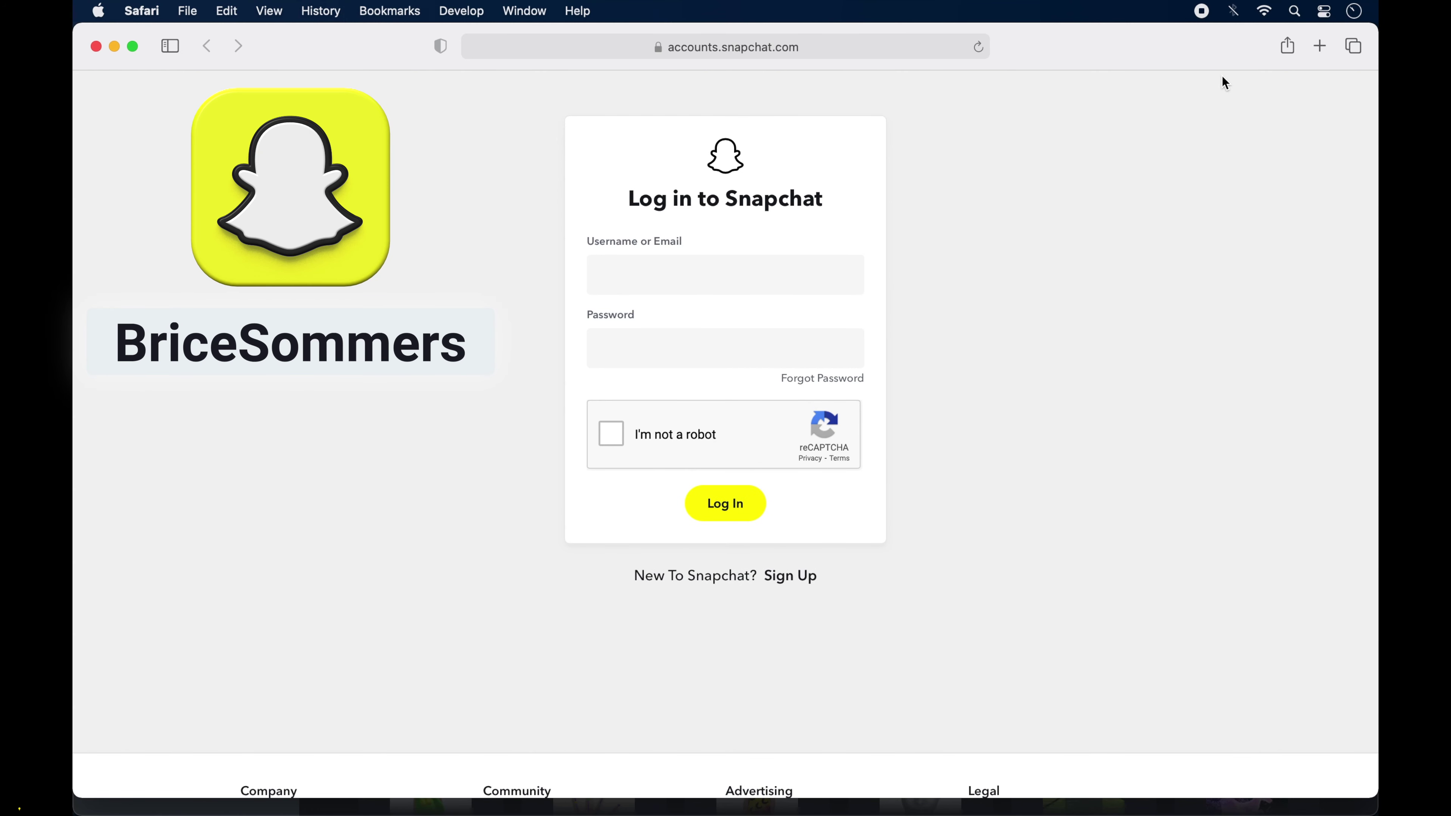
click(777, 266)
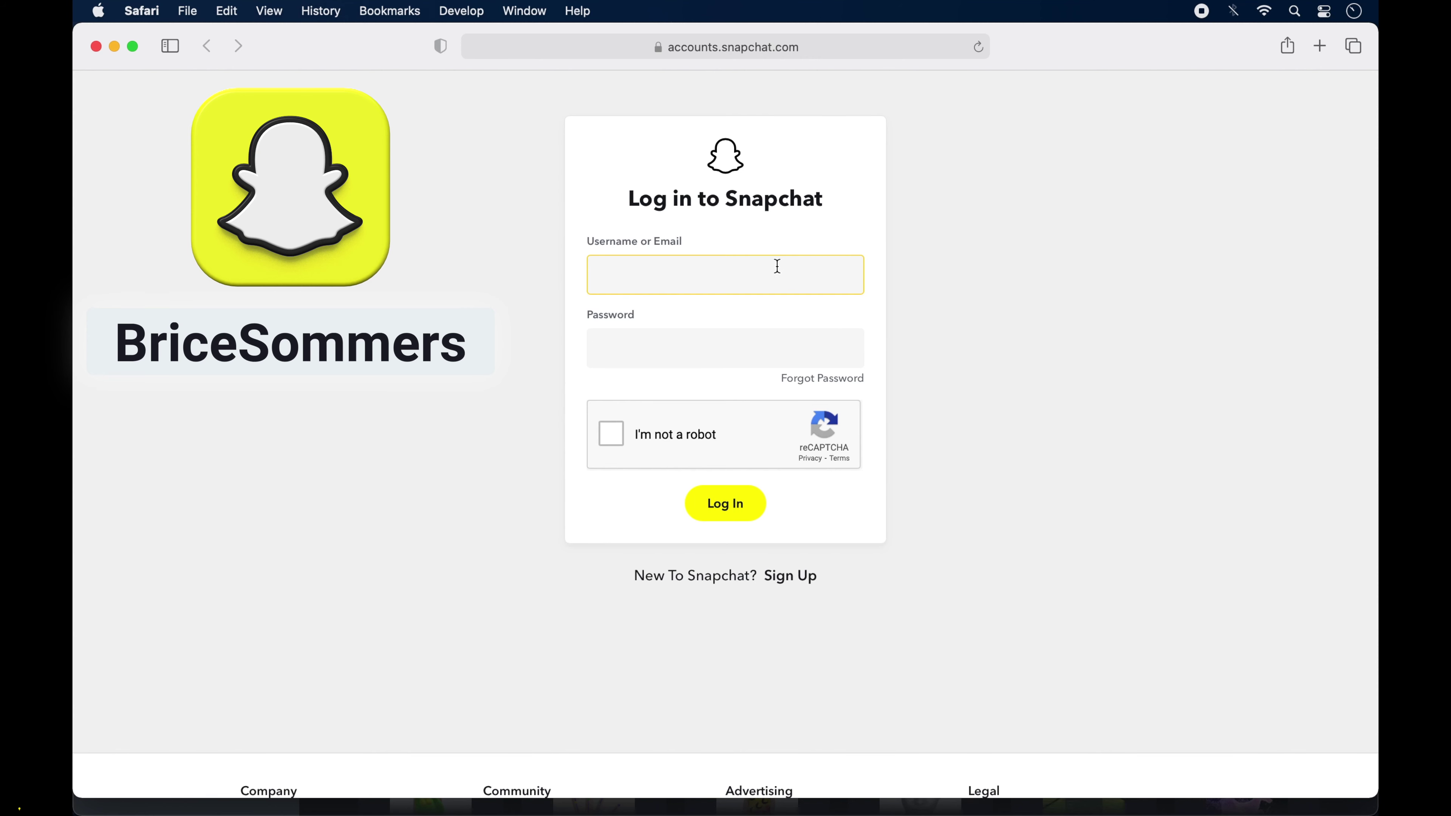
text(bricesommers)
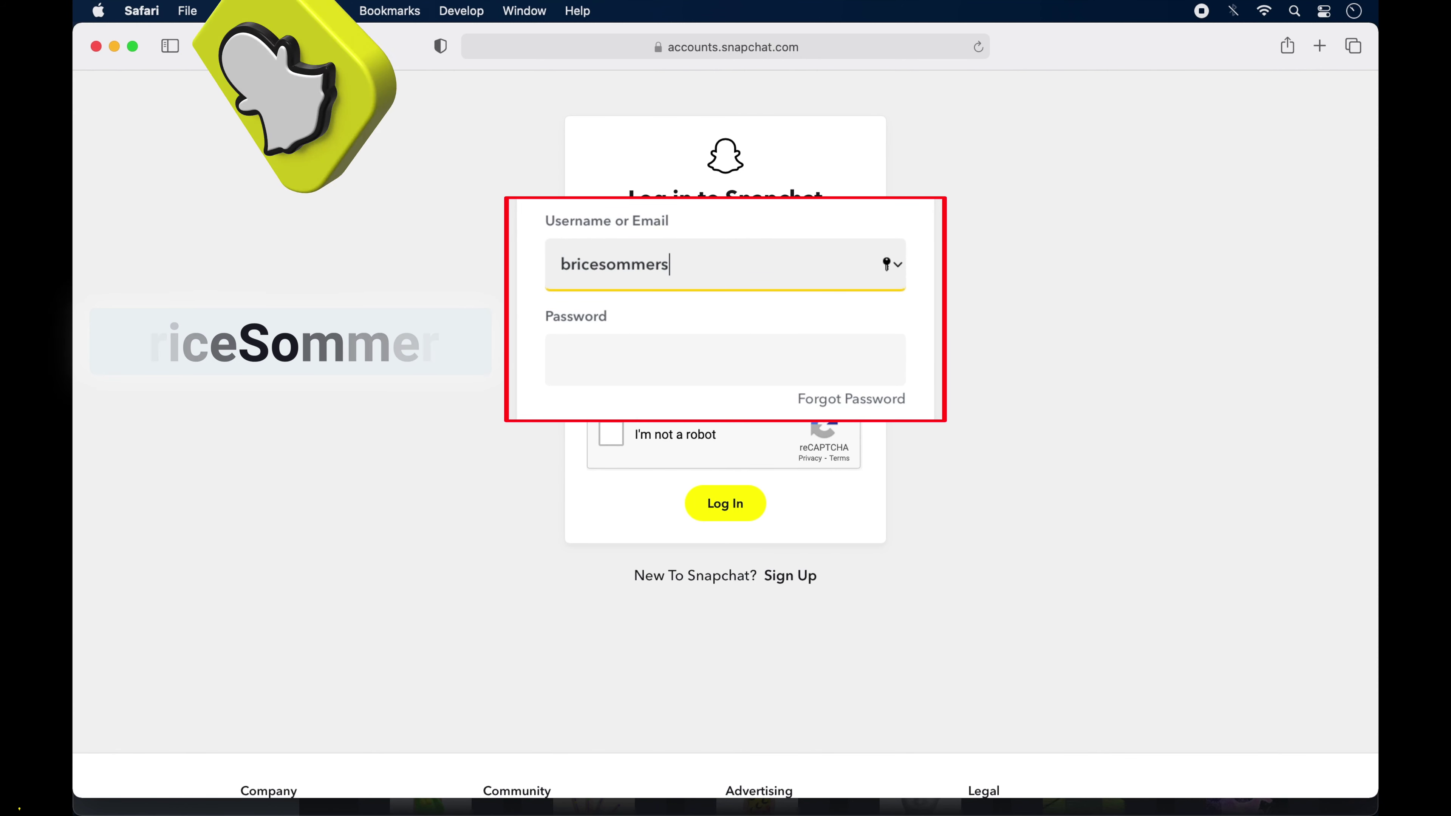
click(748, 341)
key(super+v)
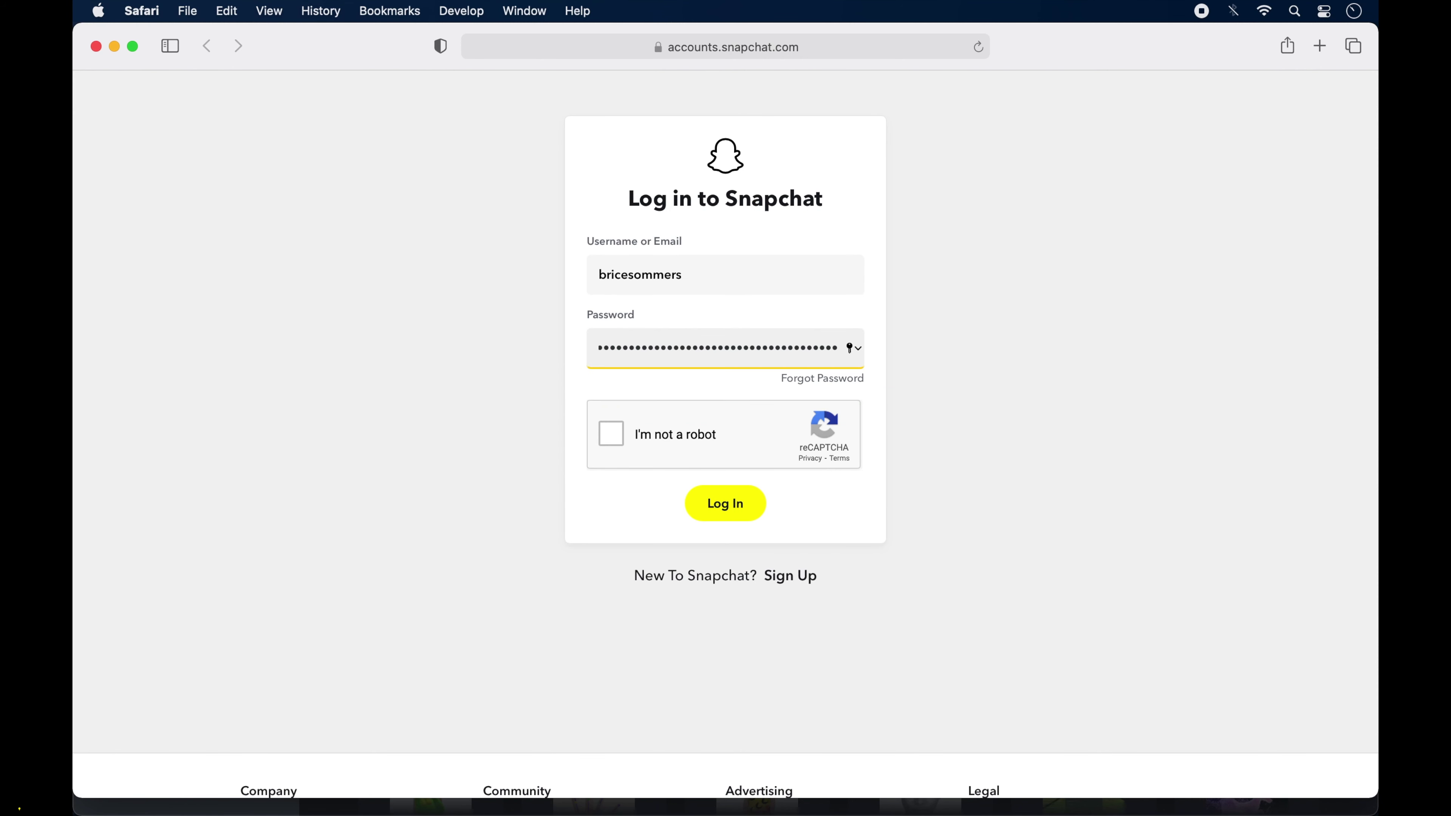
click(612, 434)
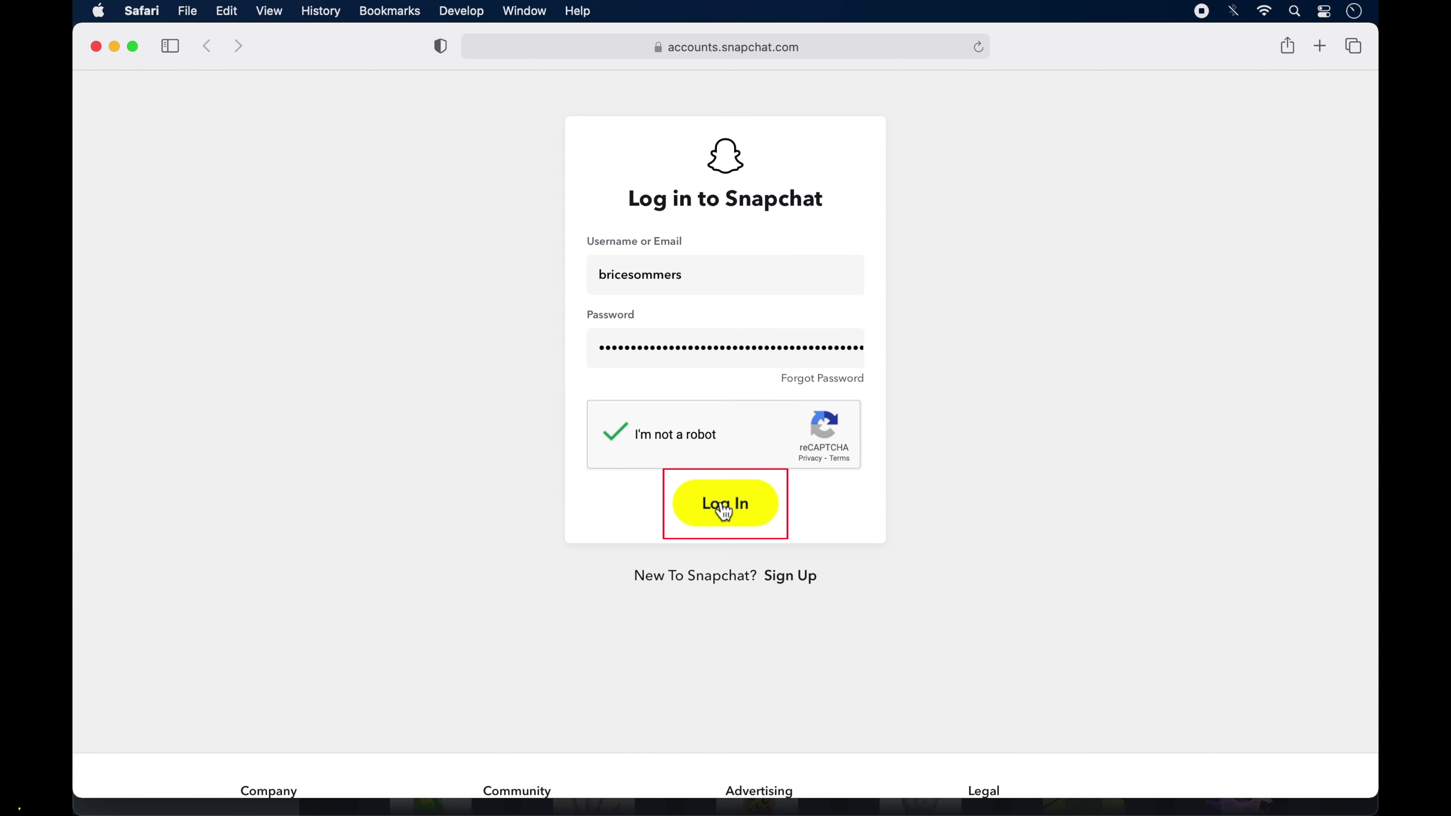
click(725, 504)
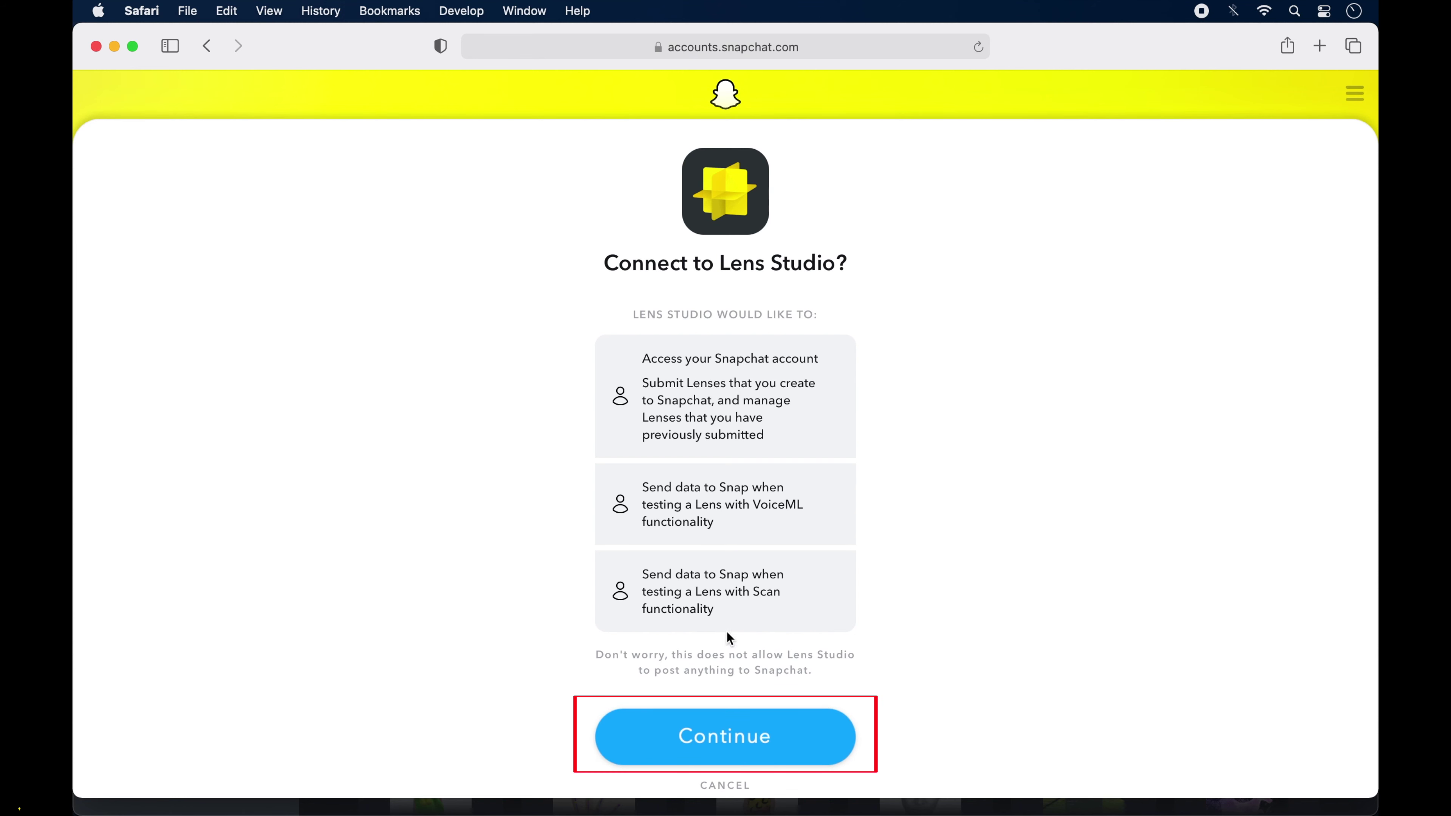
click(731, 738)
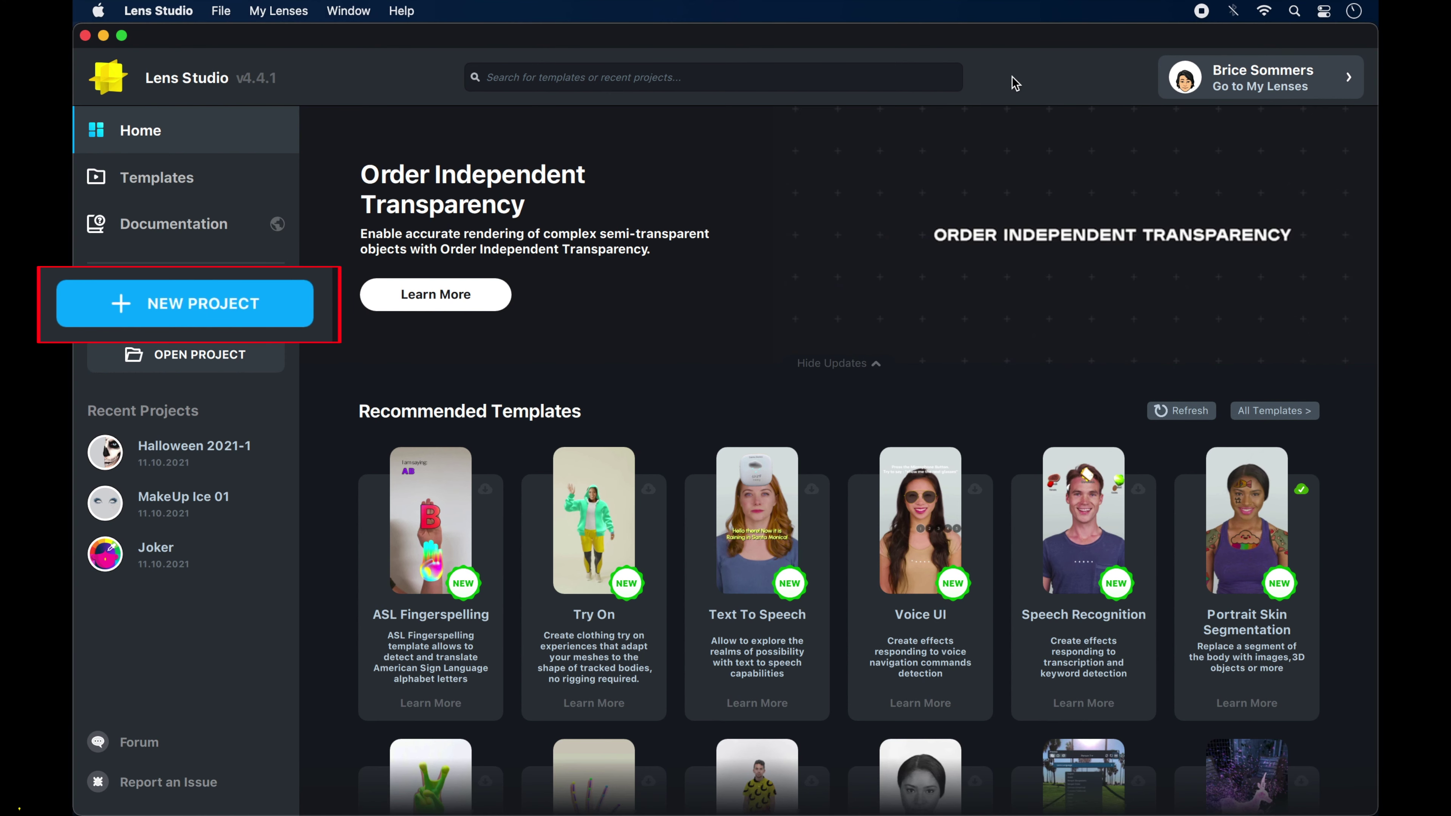
- Create a new untitled lens project from the Home screen
click(220, 303)
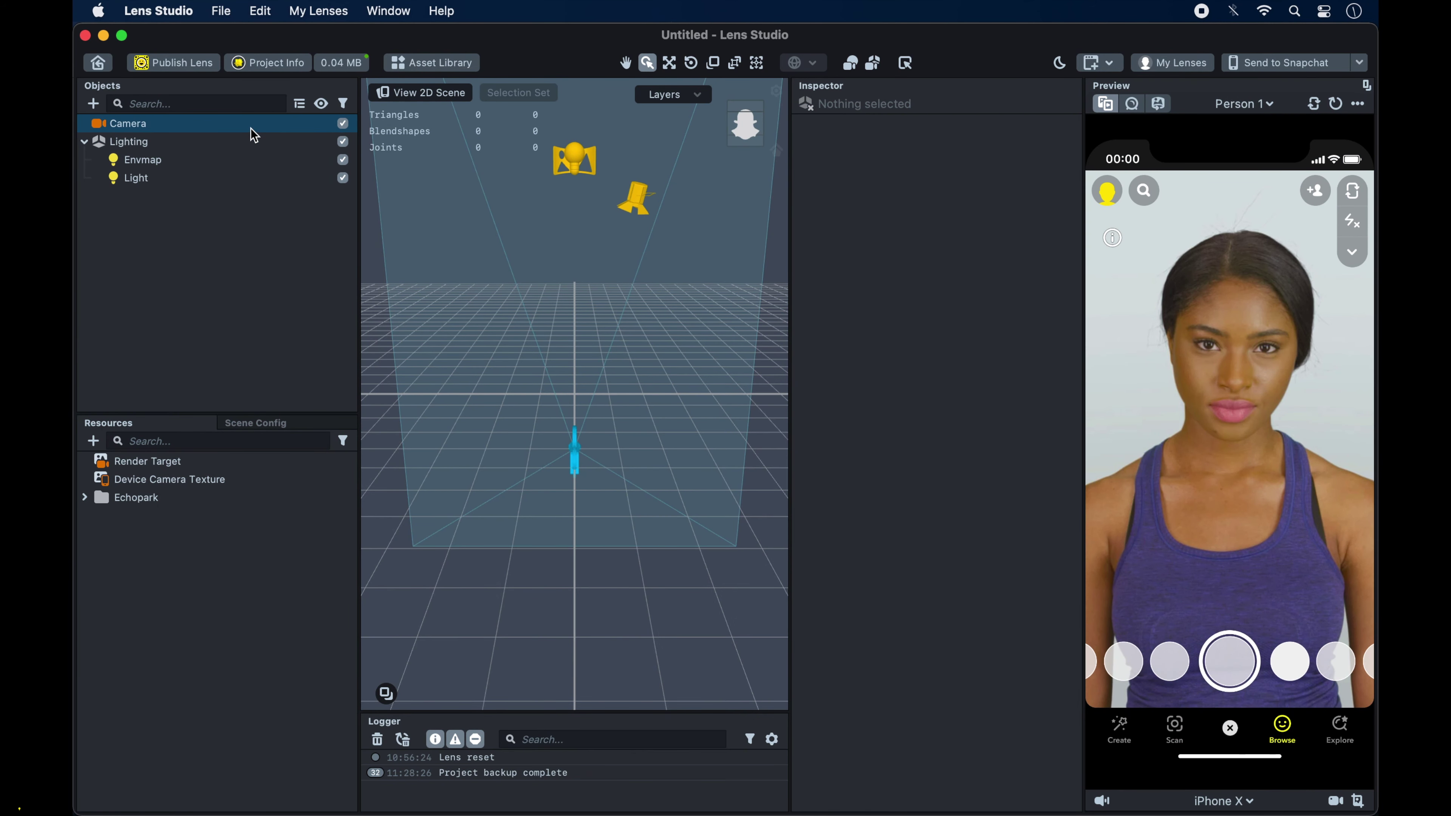
click(254, 136)
click(253, 143)
click(254, 166)
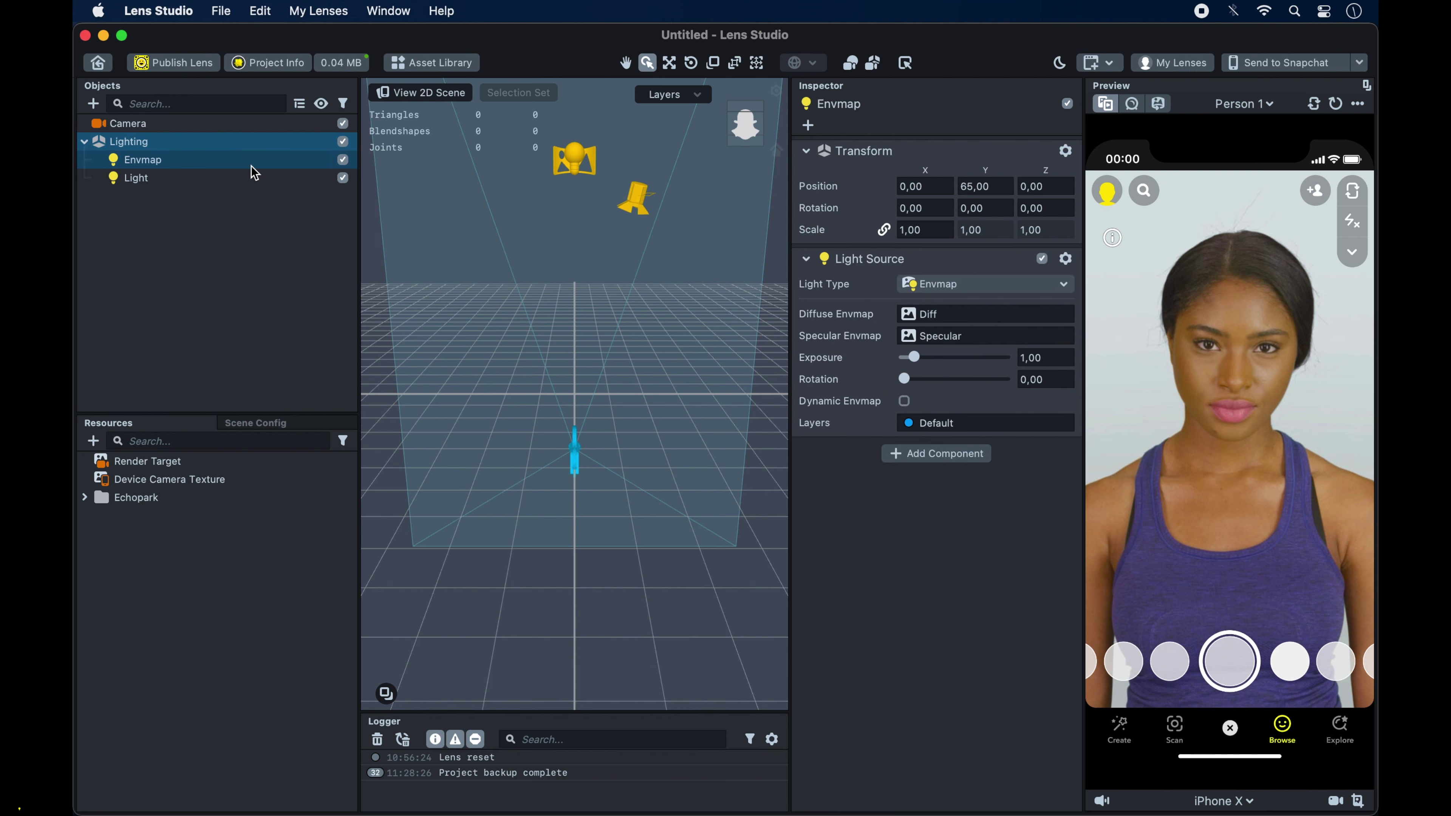
click(85, 142)
click(85, 142)
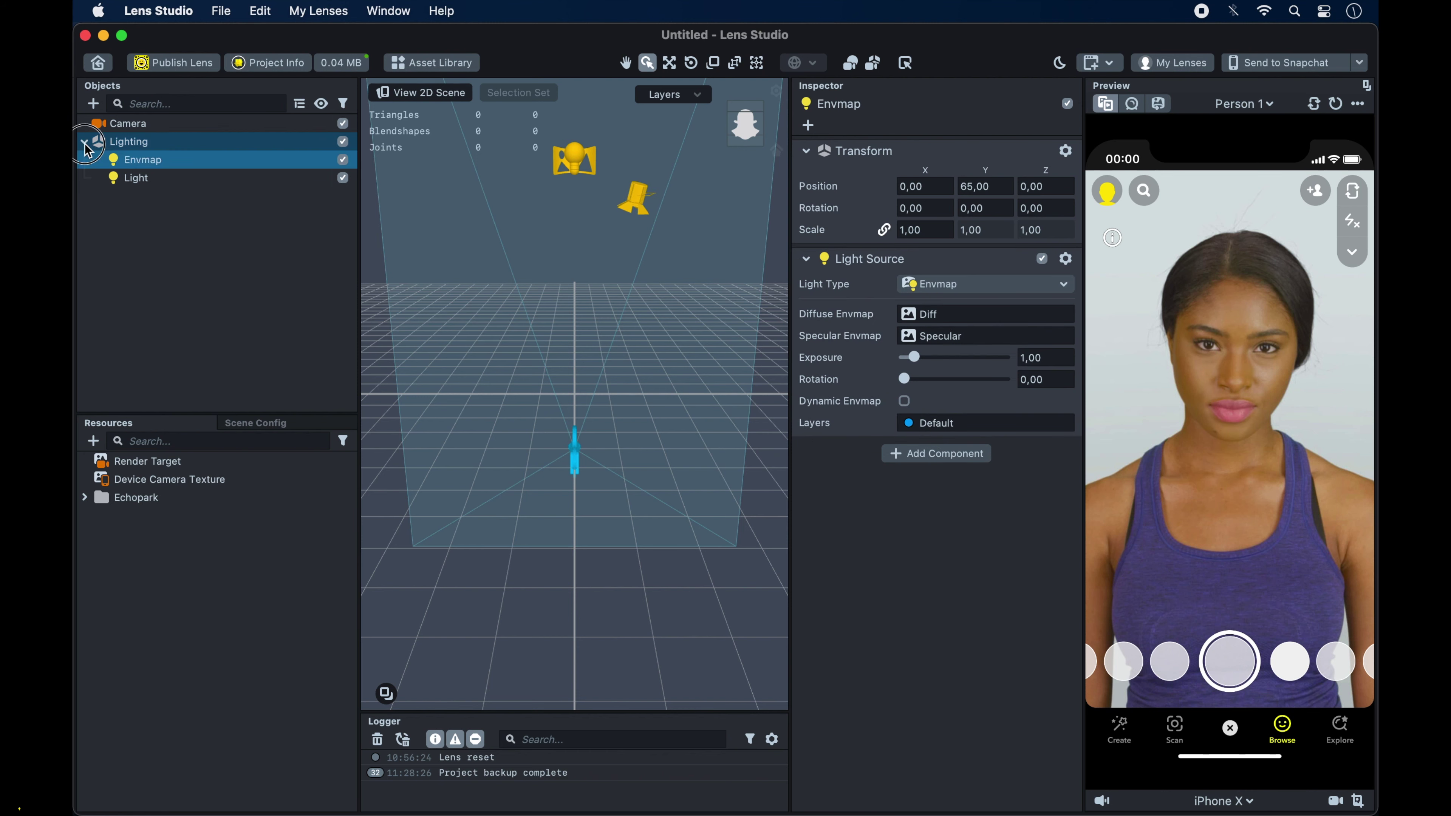
click(343, 141)
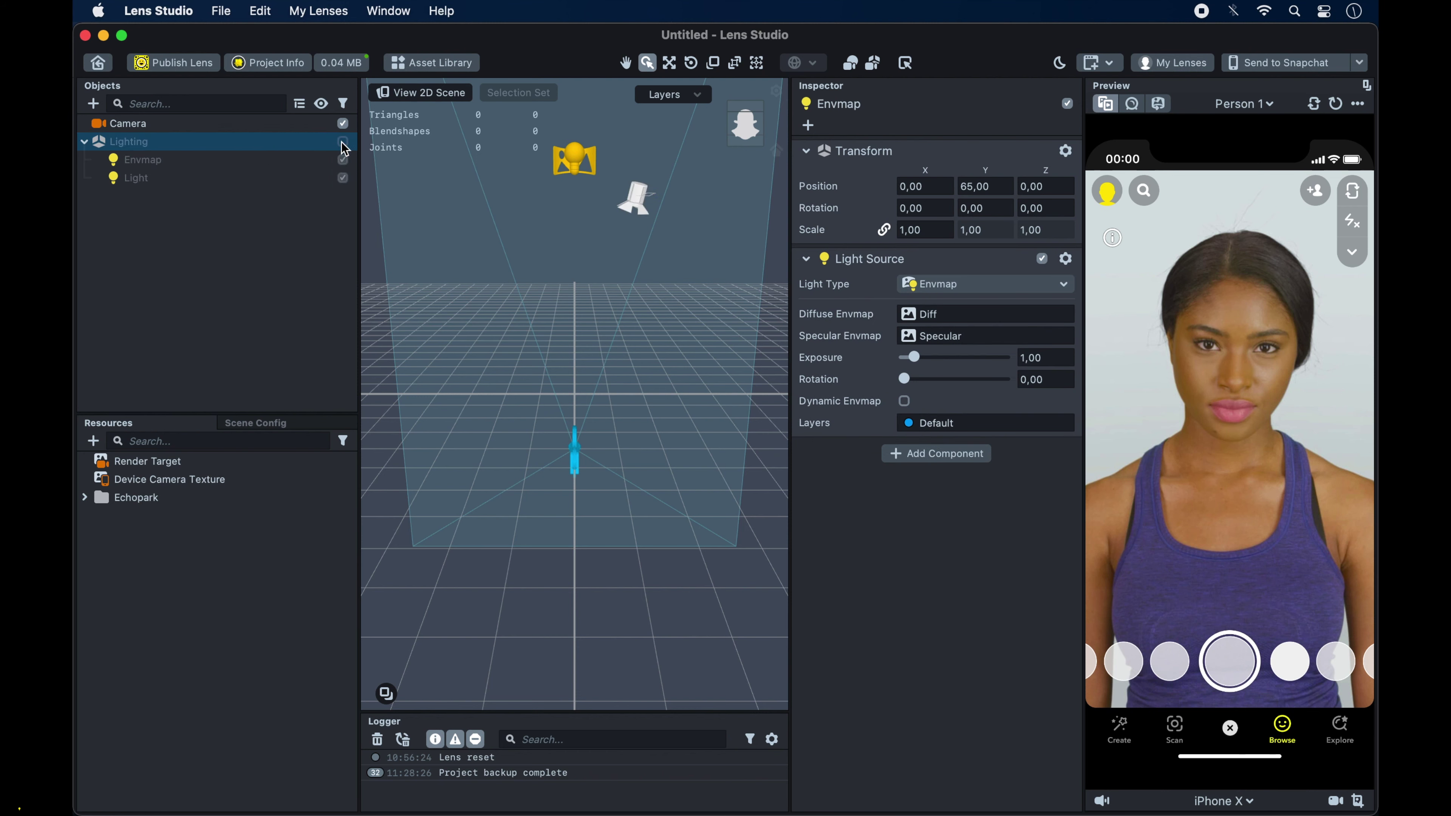
click(342, 142)
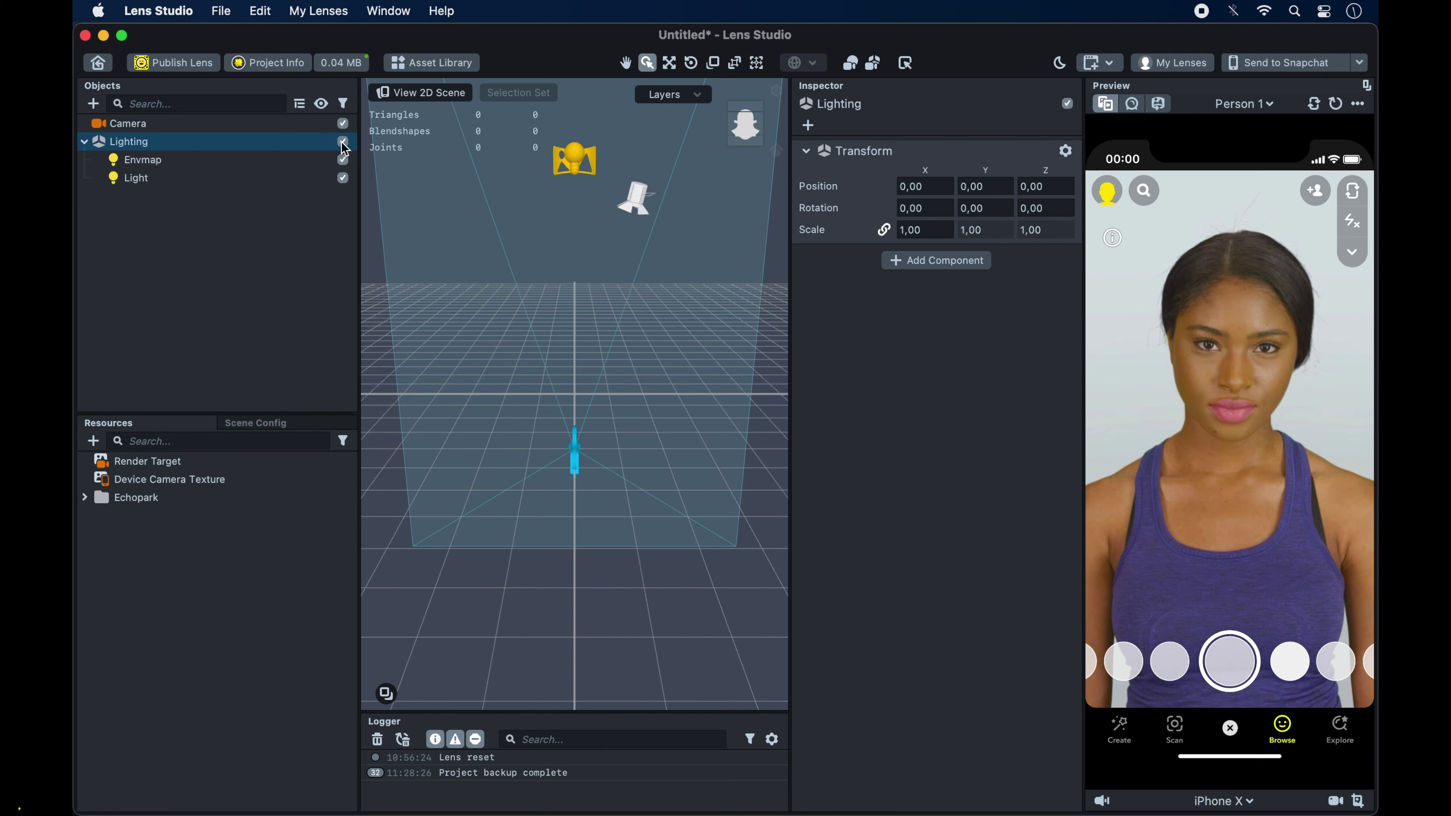
click(337, 298)
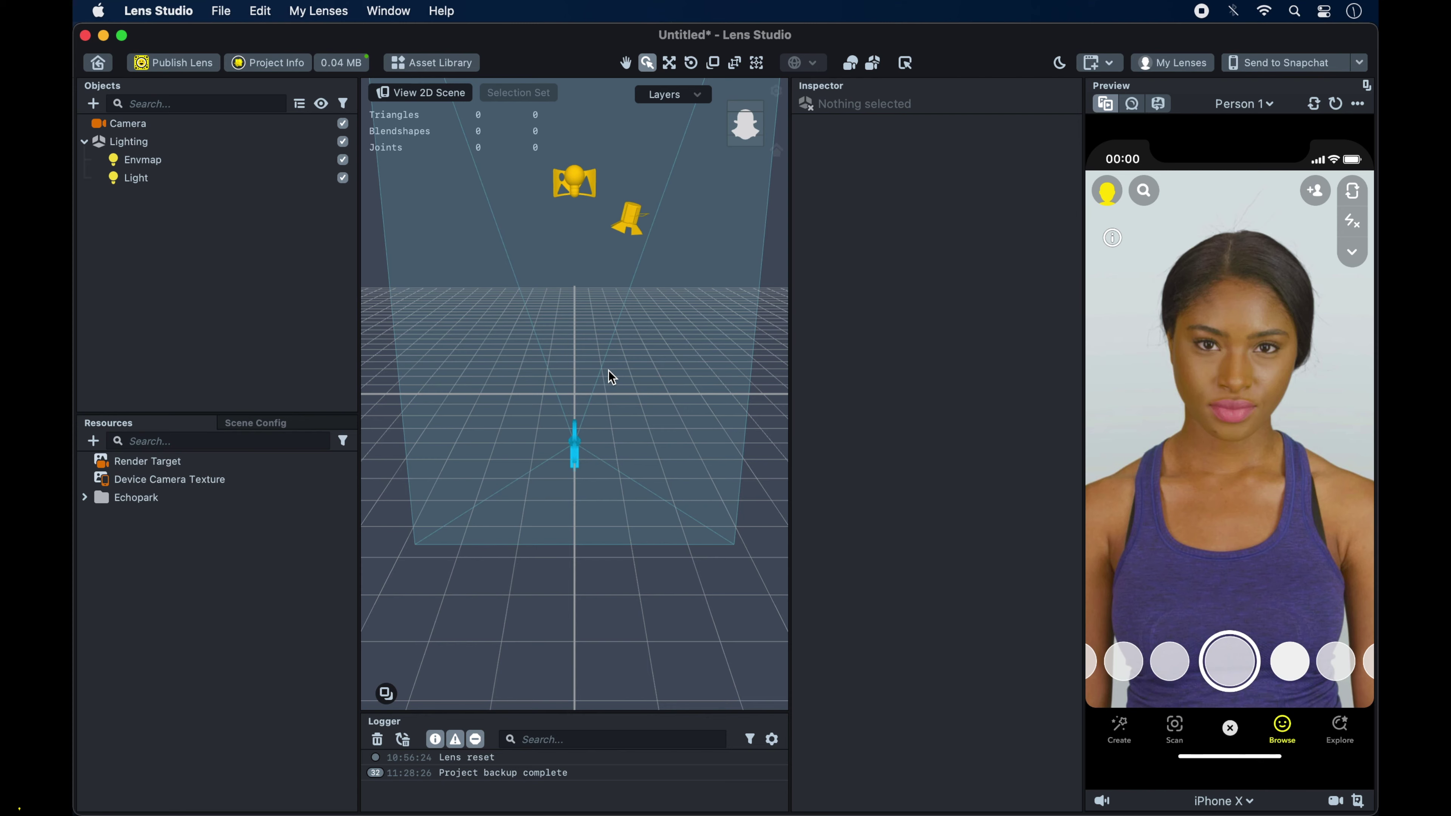
- Snap to a front view, orbit the scene, toggle the 2D view back, and inspect the Camera
click(739, 130)
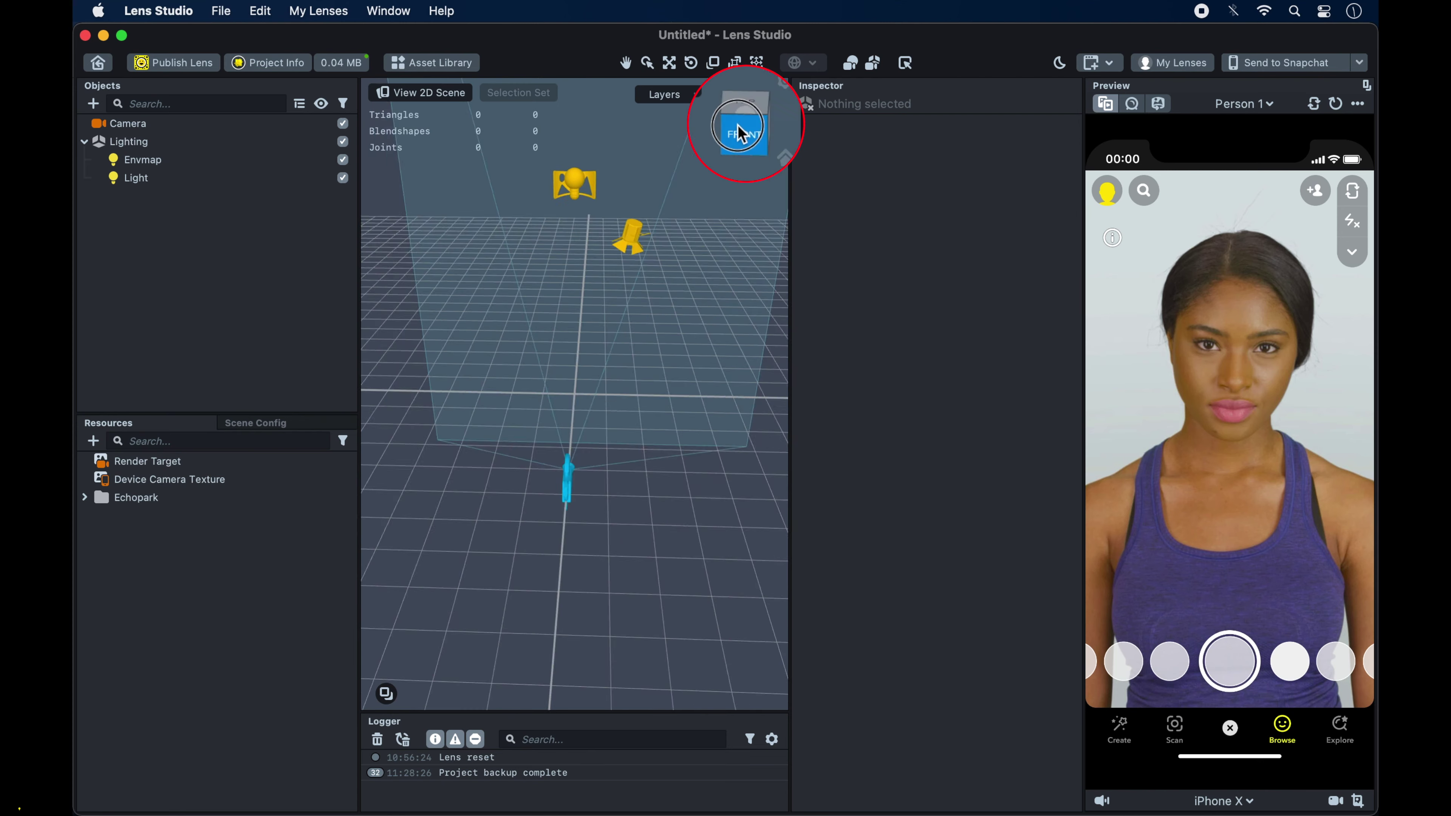
mouse_move(644, 394)
right_down()
mouse_move(602, 402)
mouse_move(671, 399)
mouse_move(642, 405)
right_up()
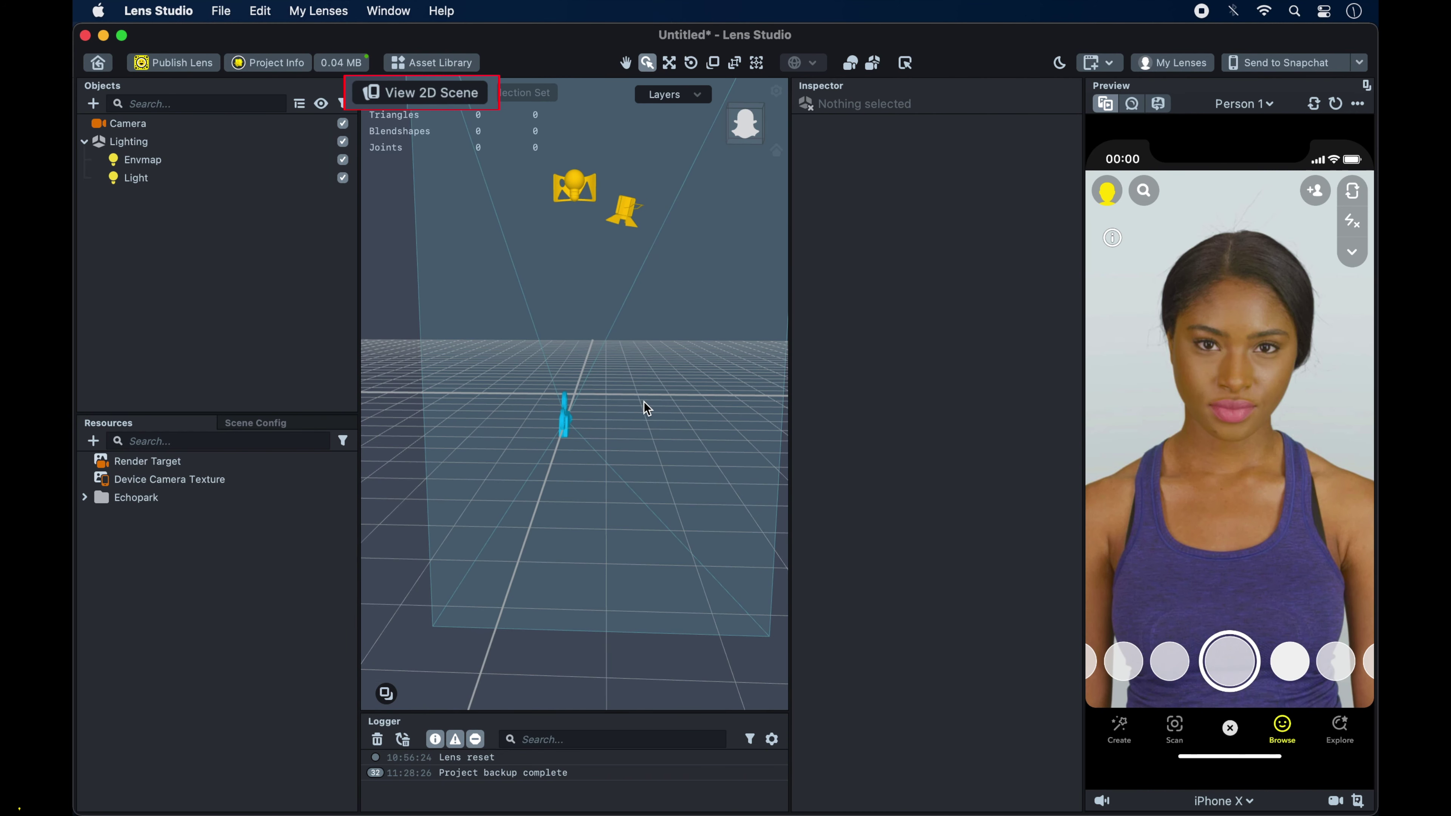
click(442, 102)
click(435, 95)
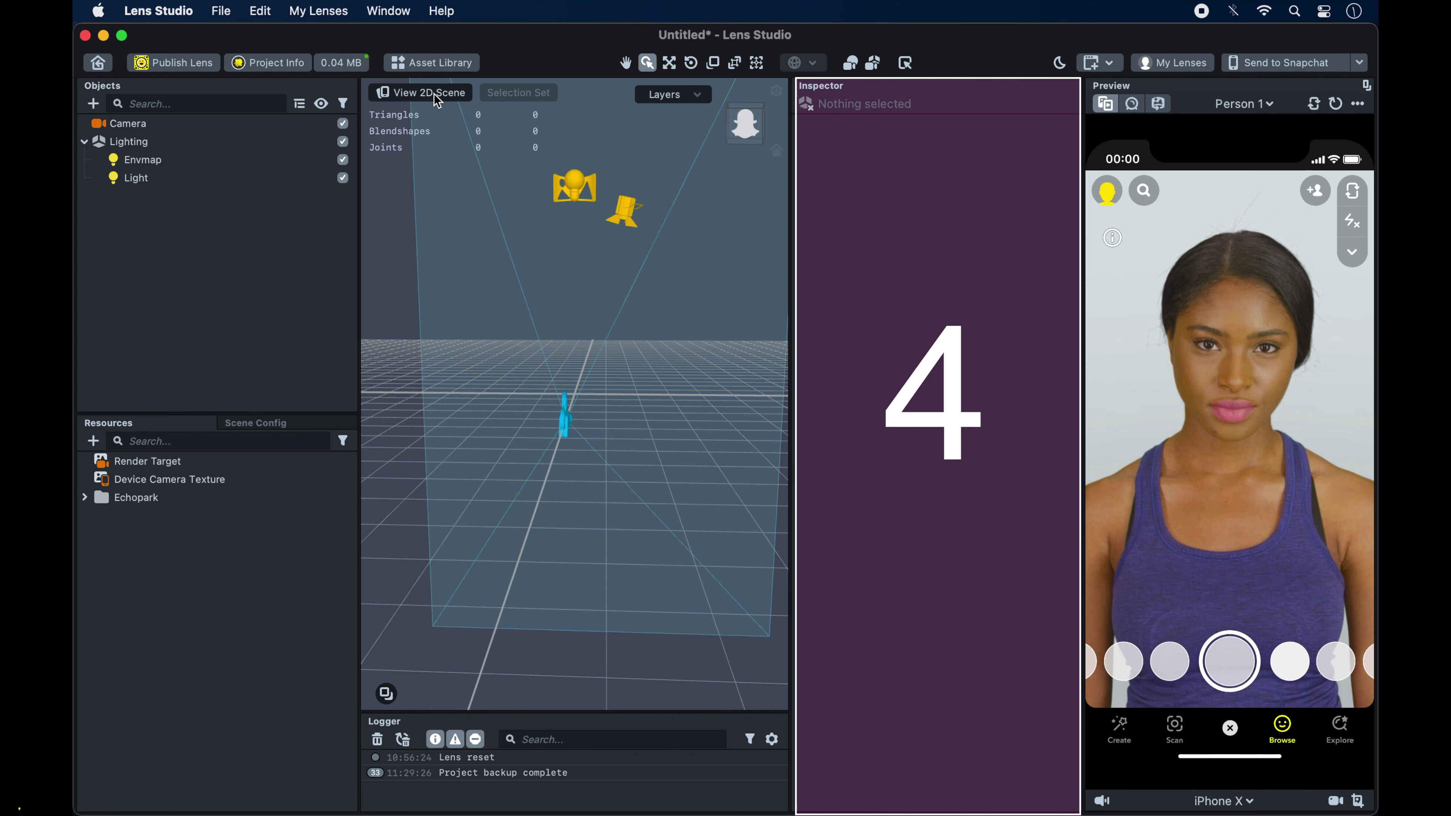
click(293, 124)
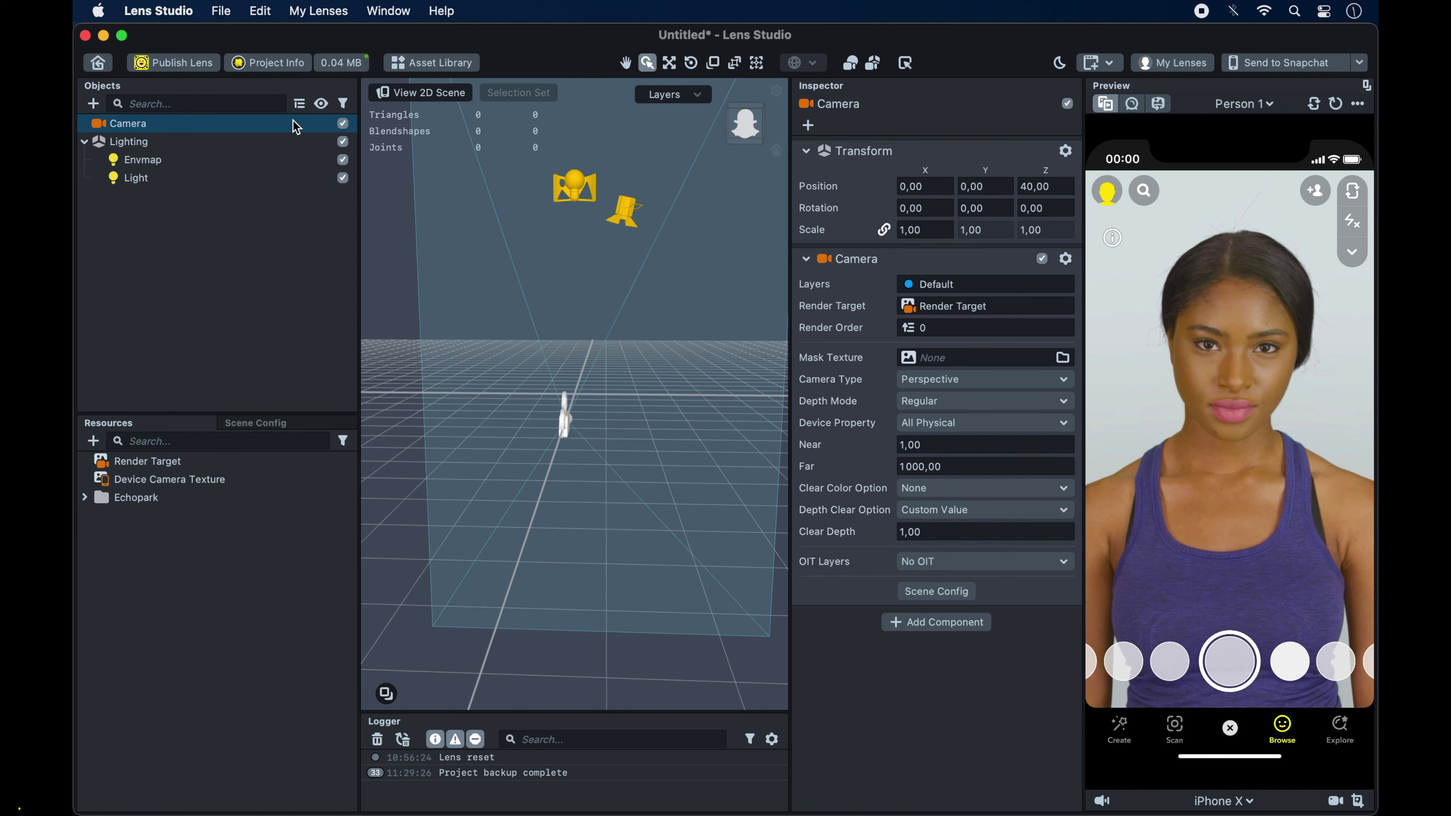
click(289, 285)
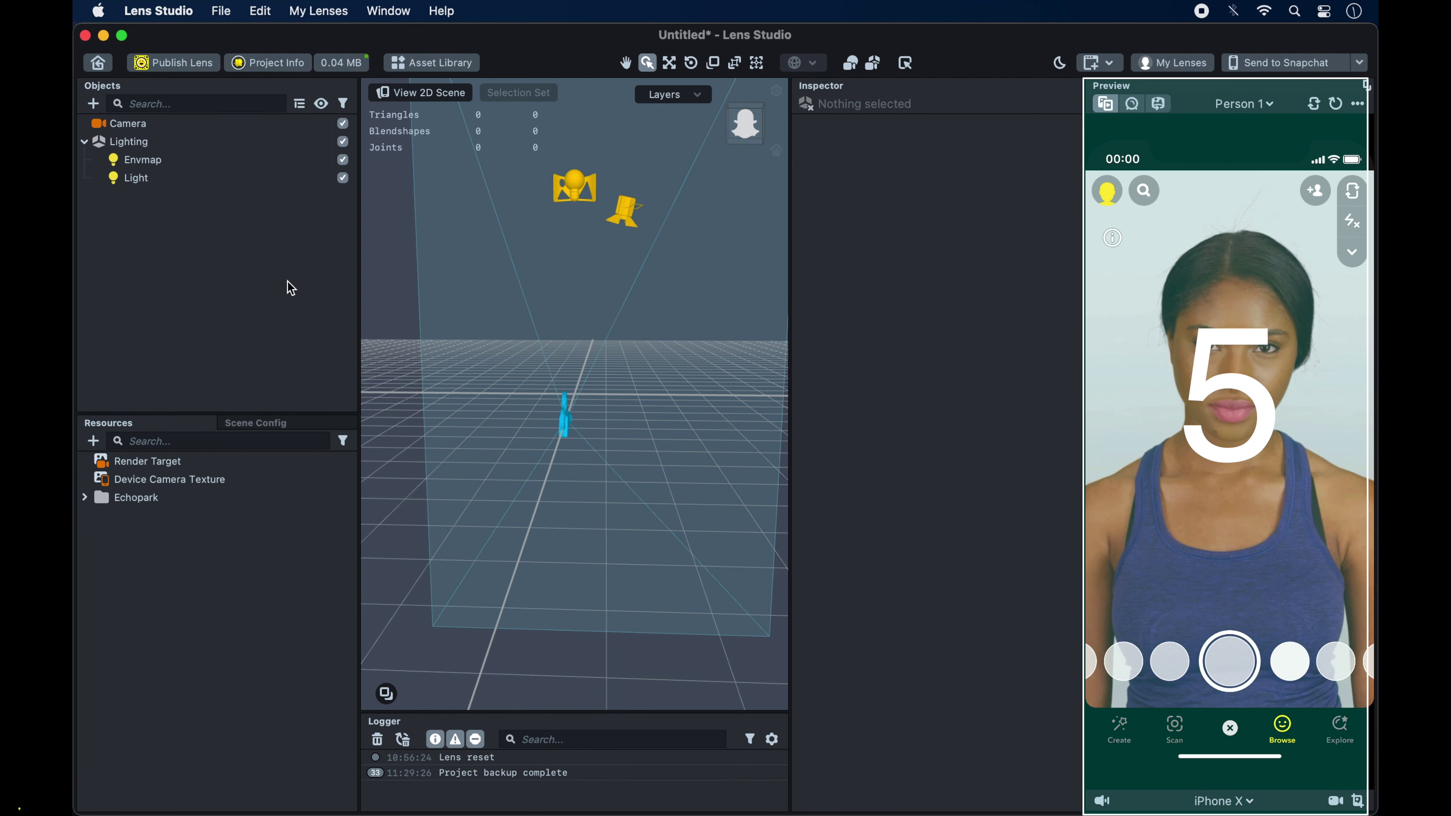
click(1253, 104)
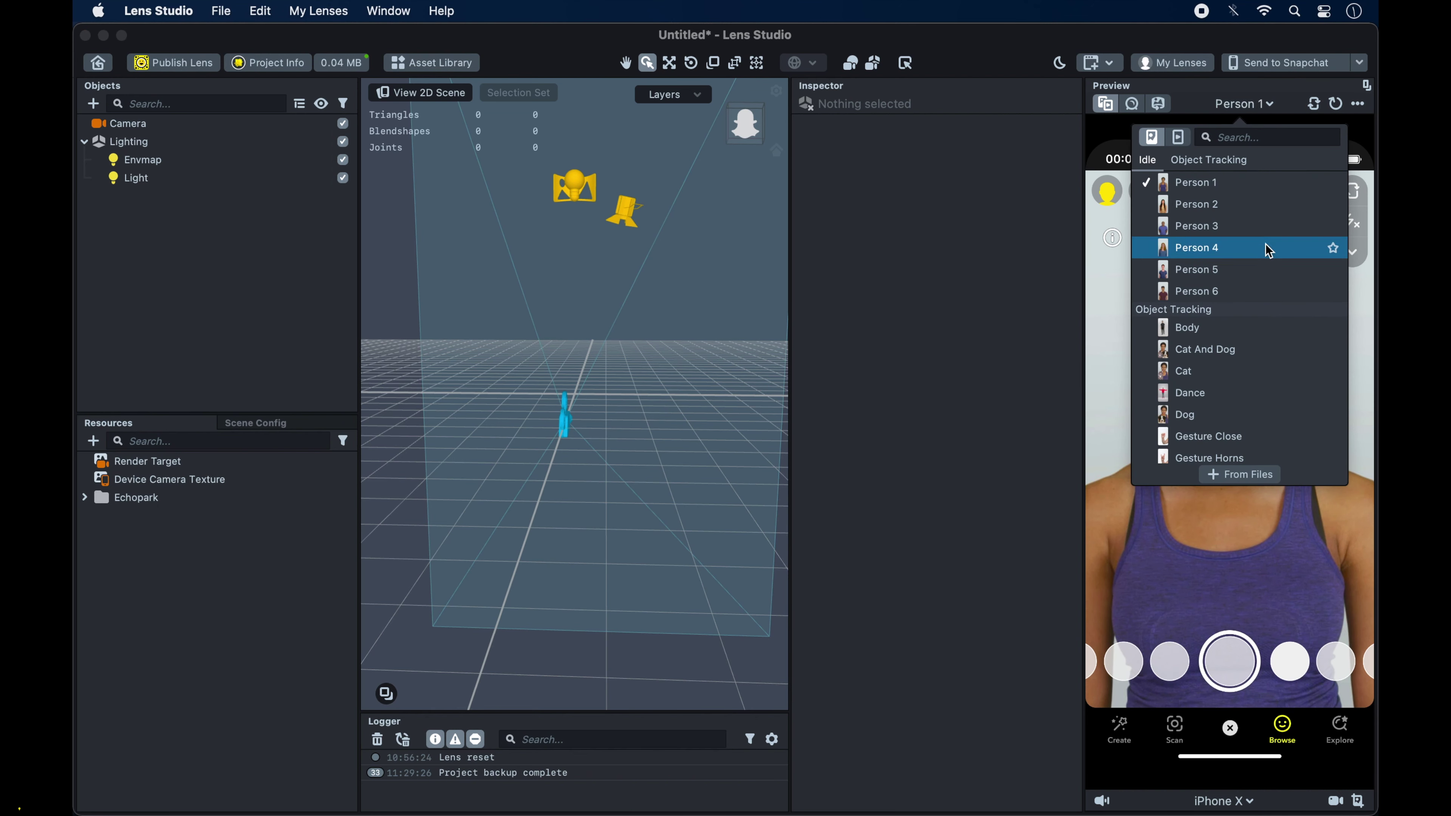
click(1271, 271)
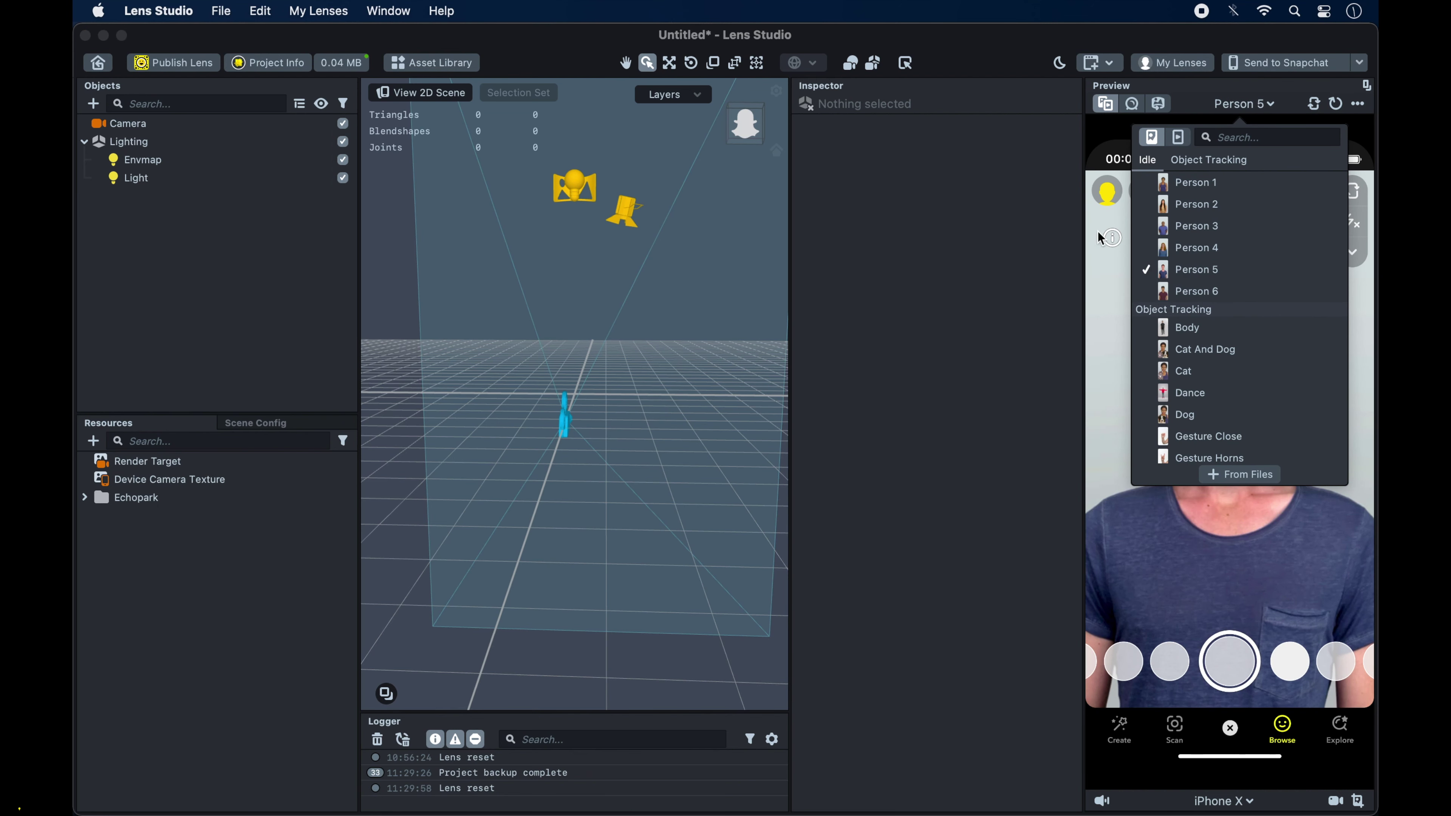
click(1061, 237)
click(1256, 105)
click(1210, 182)
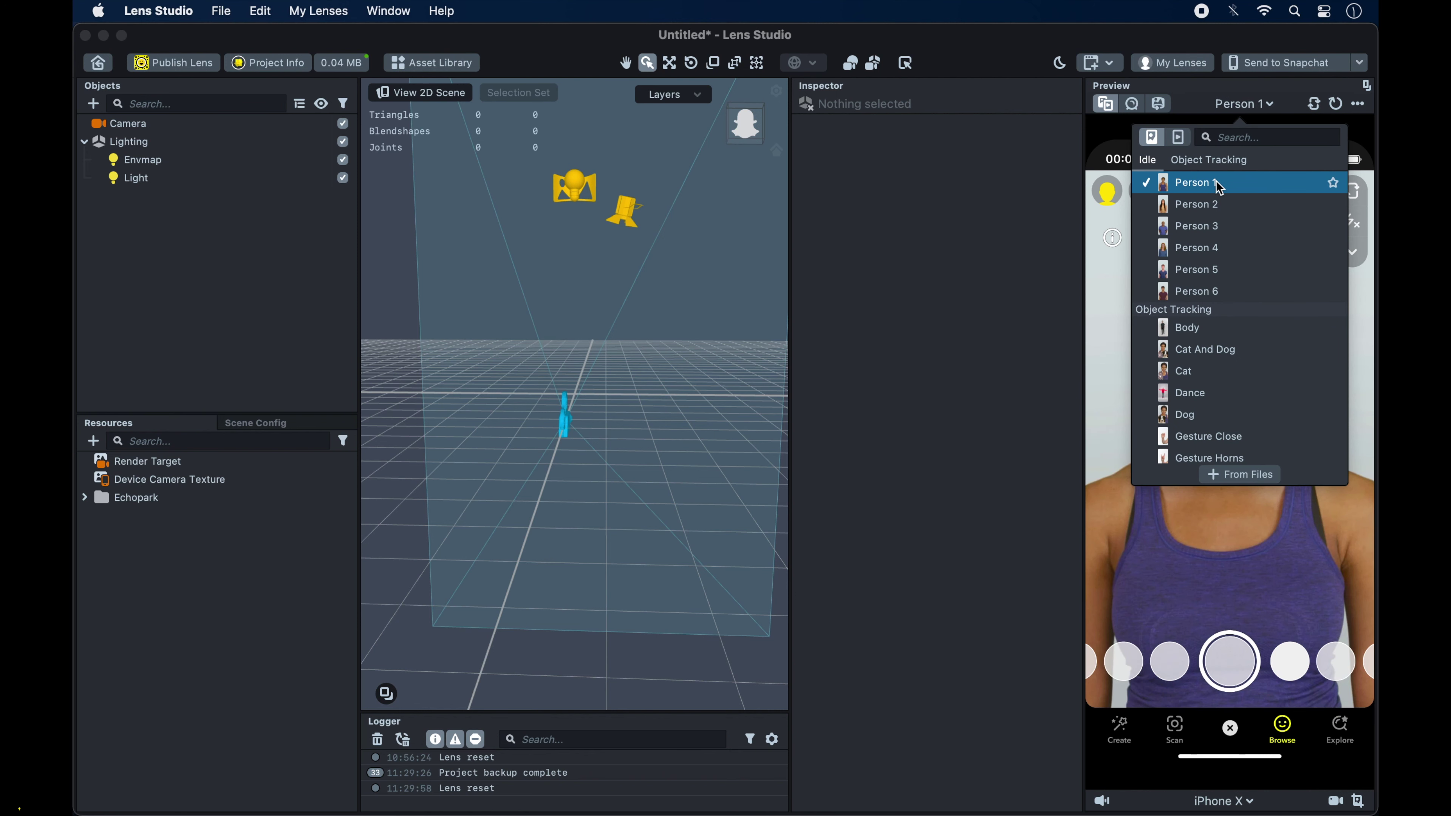
click(1040, 262)
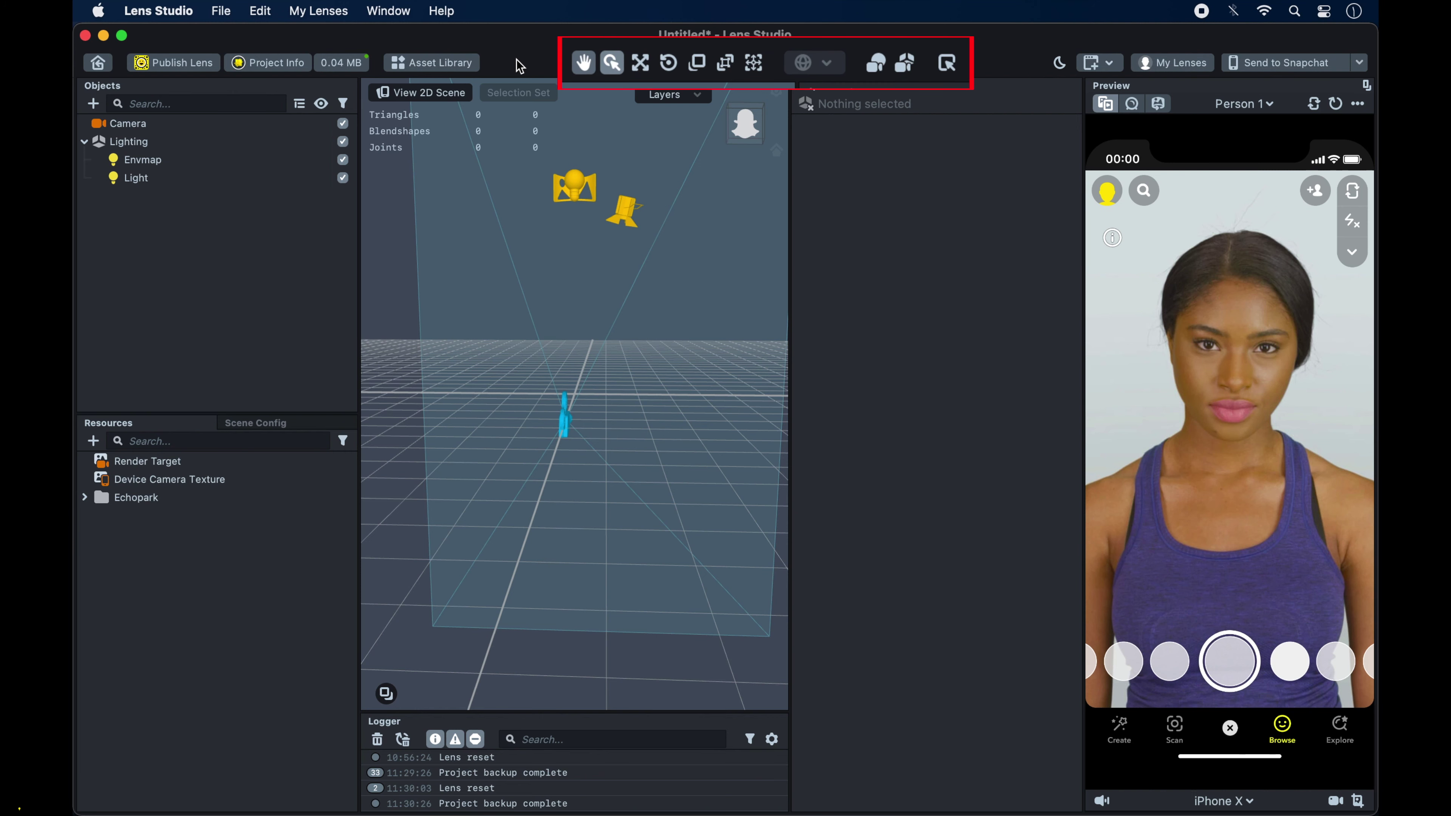
click(179, 123)
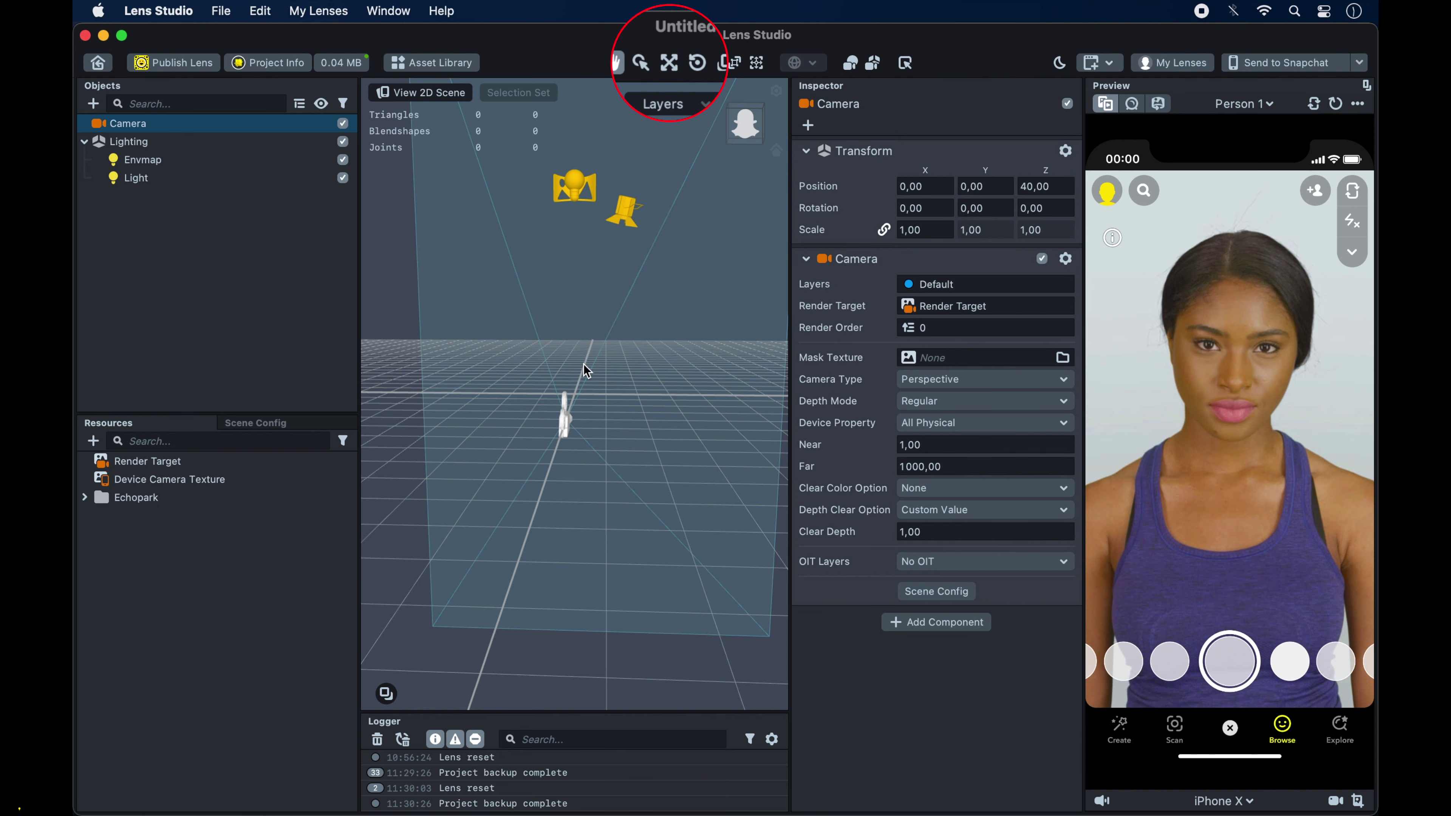
click(669, 64)
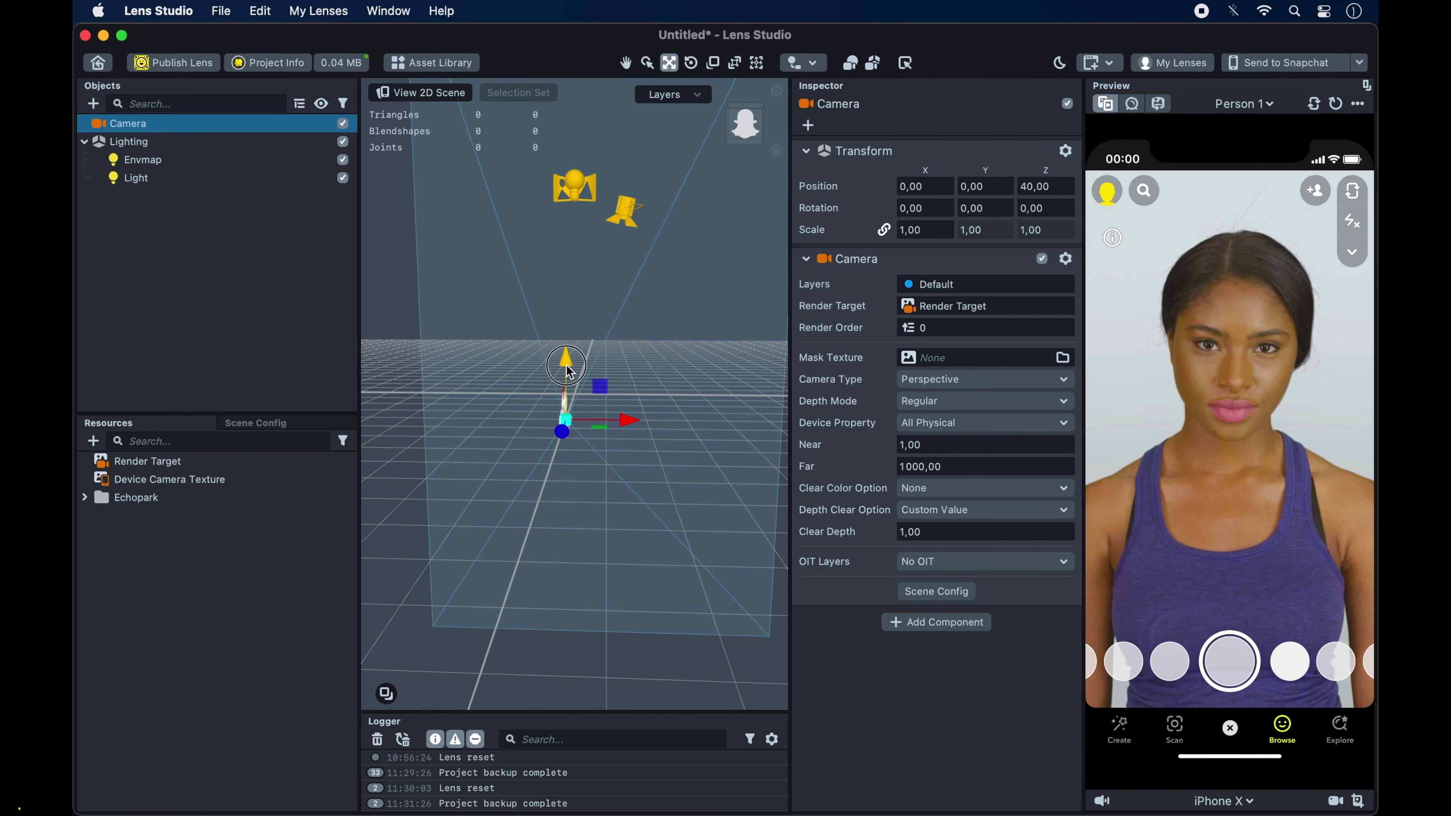
drag(565, 361, 568, 370)
key(super+z)
click(625, 63)
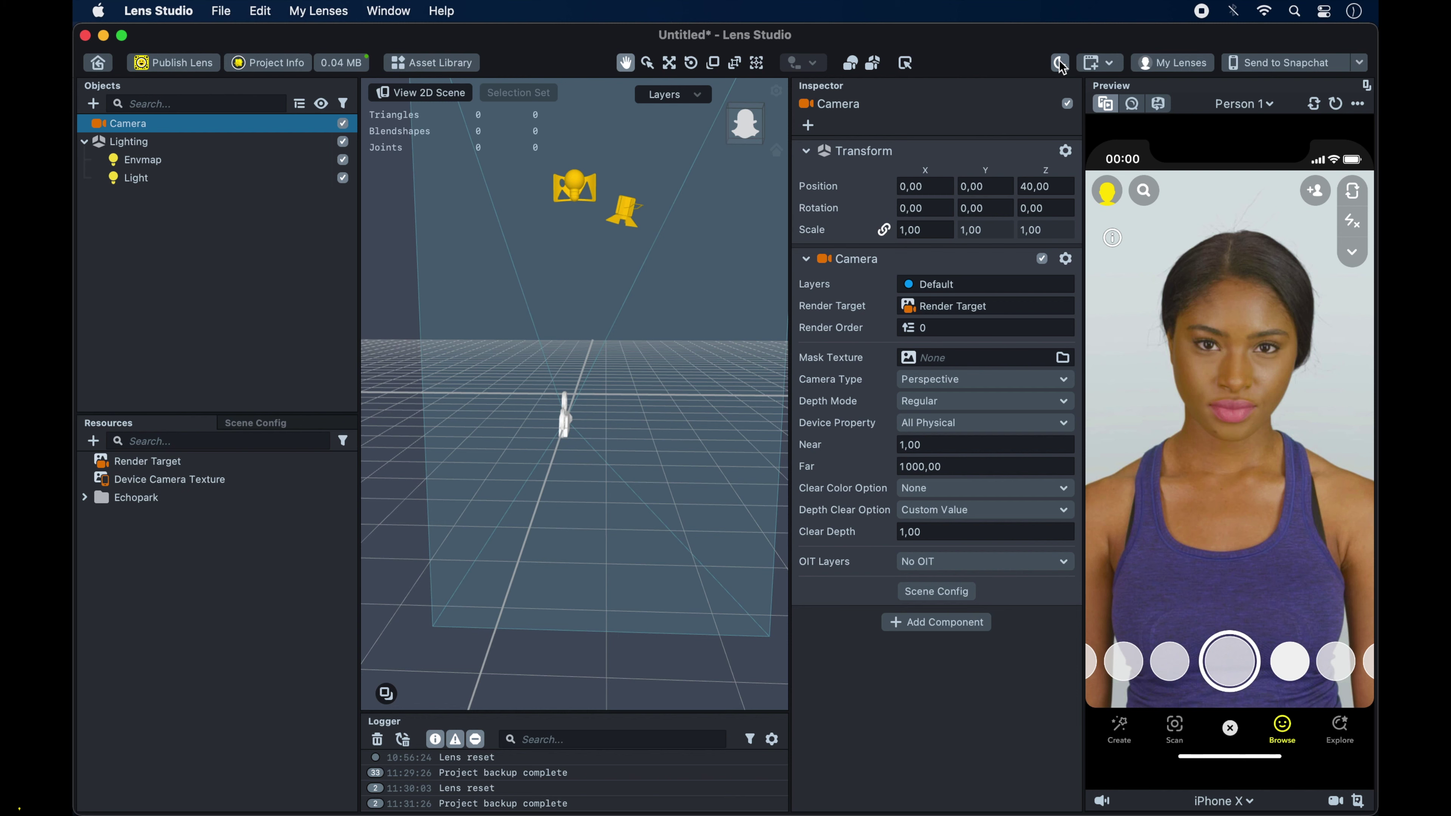
click(285, 267)
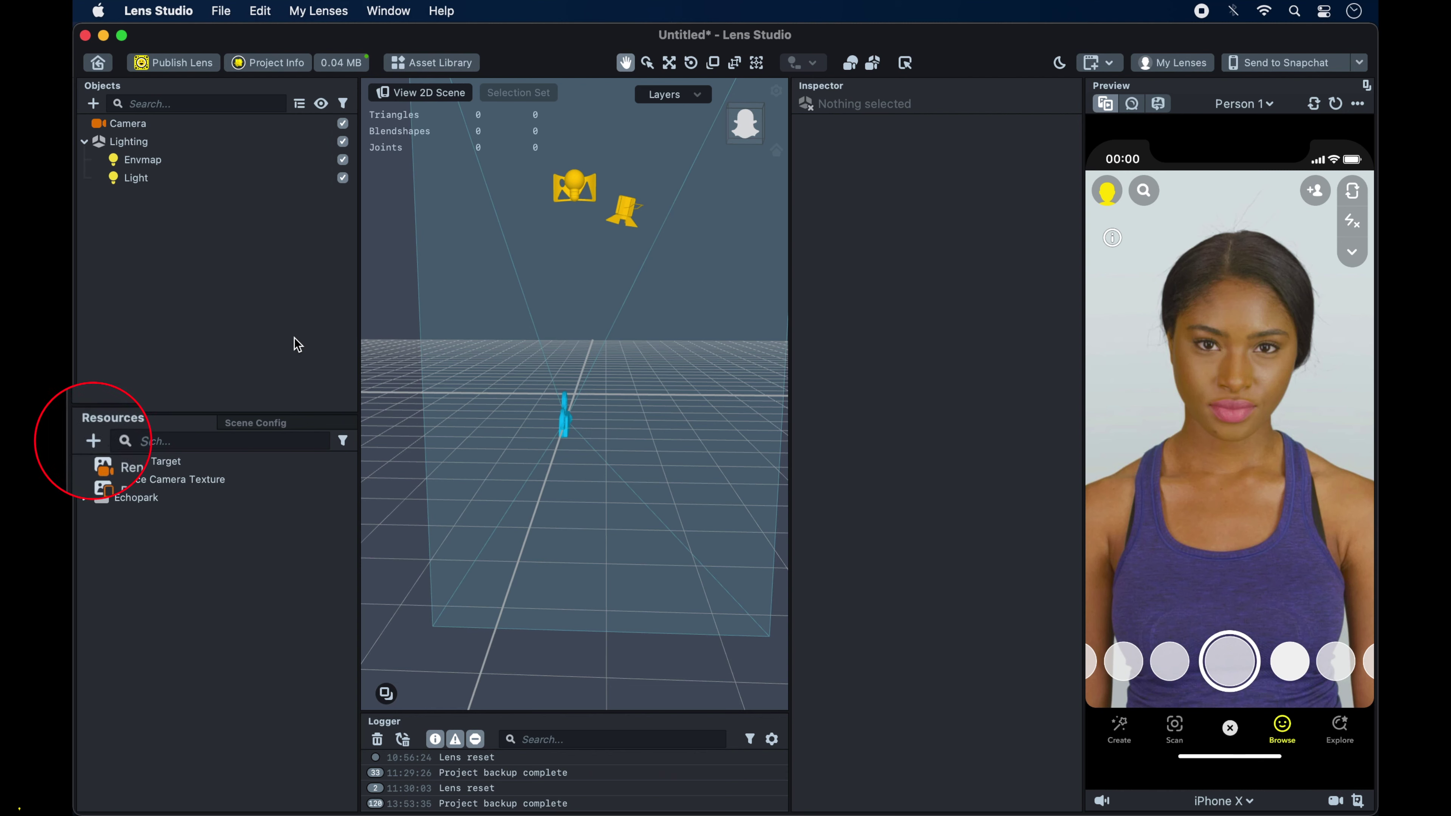
- Import texture-snapchat-lensstudio-tattoo-01 into Resources and view its 1151x2048 Texture 2D properties
click(93, 441)
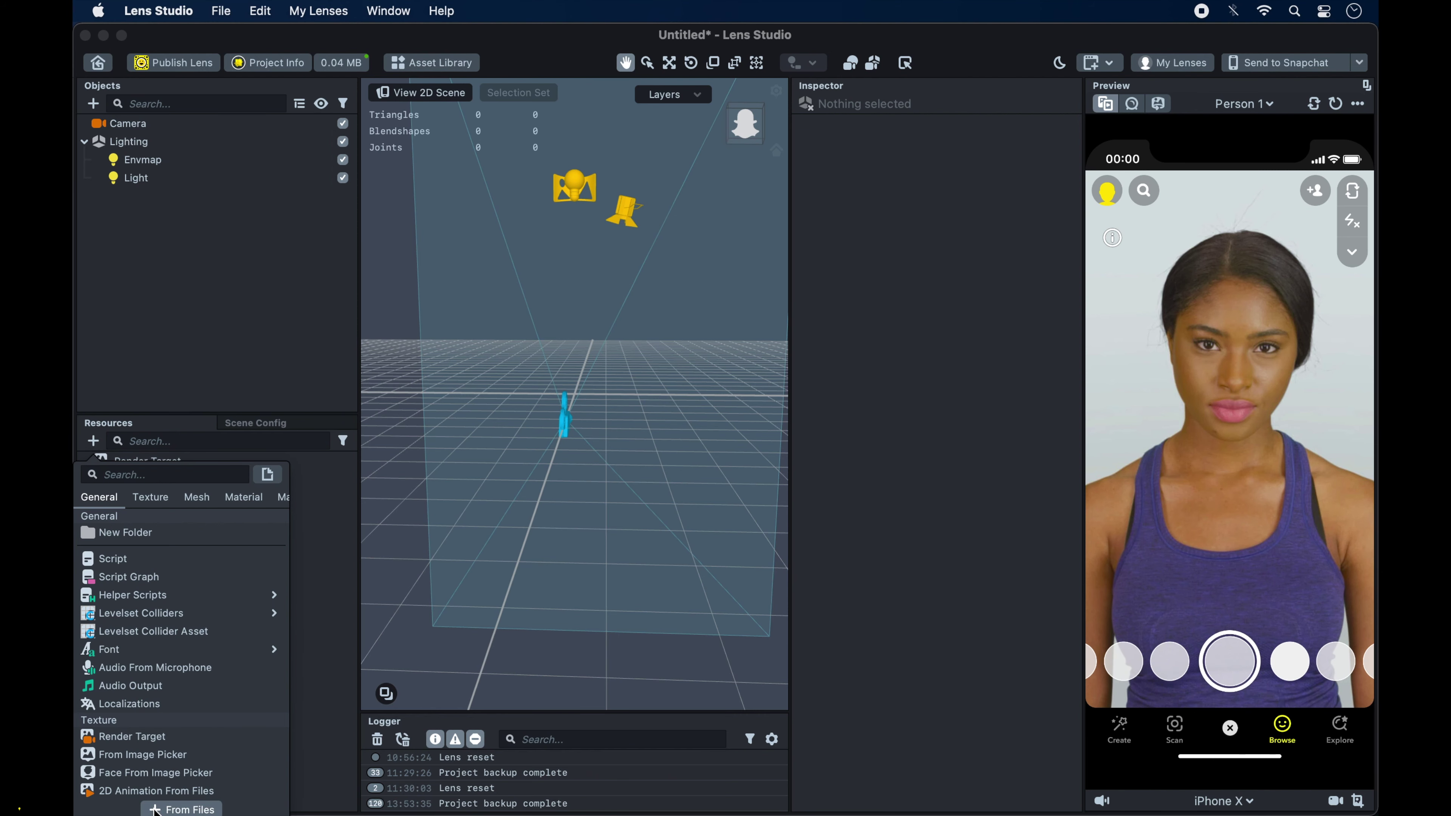
click(172, 810)
double_click(613, 217)
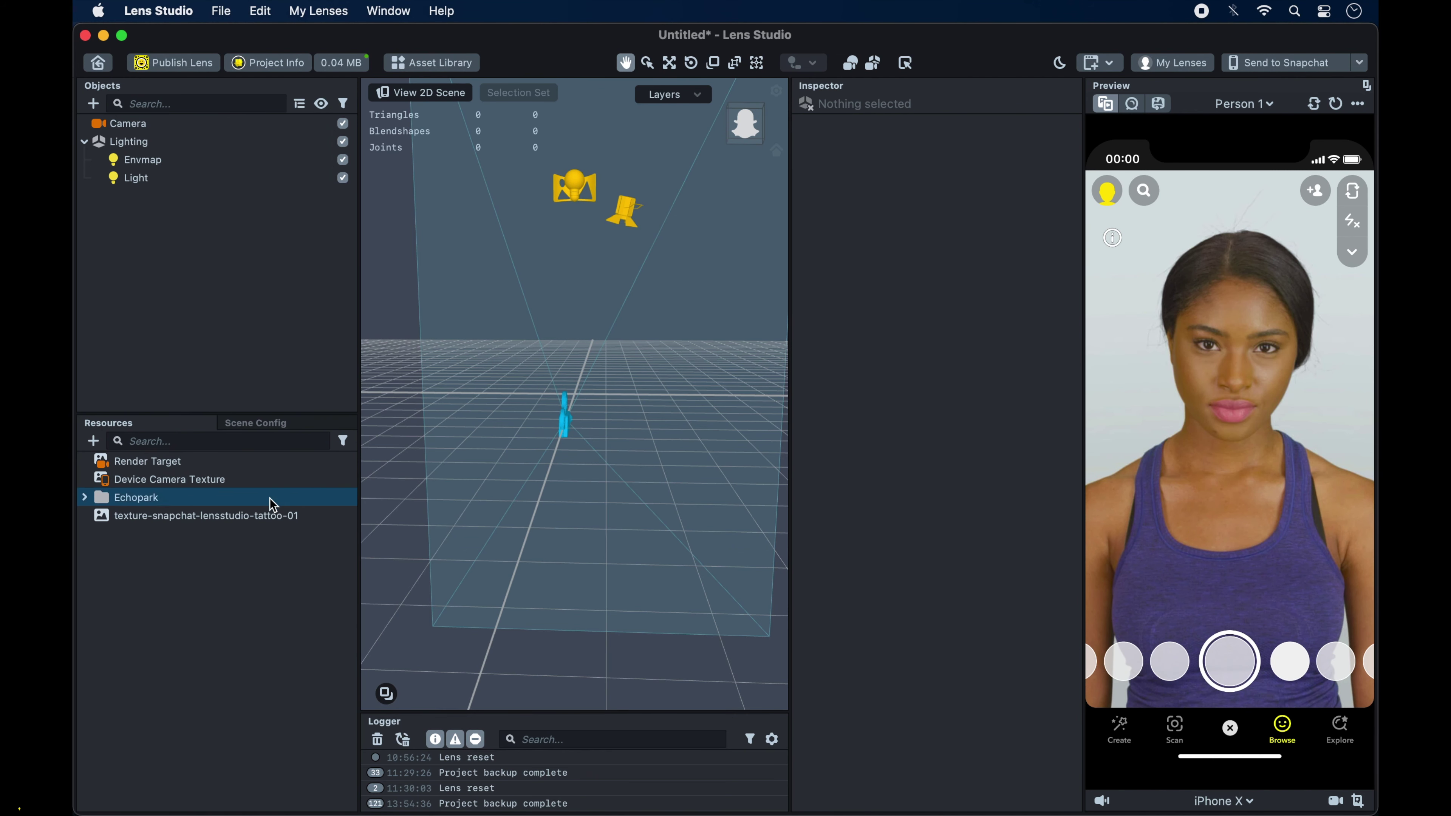
click(275, 516)
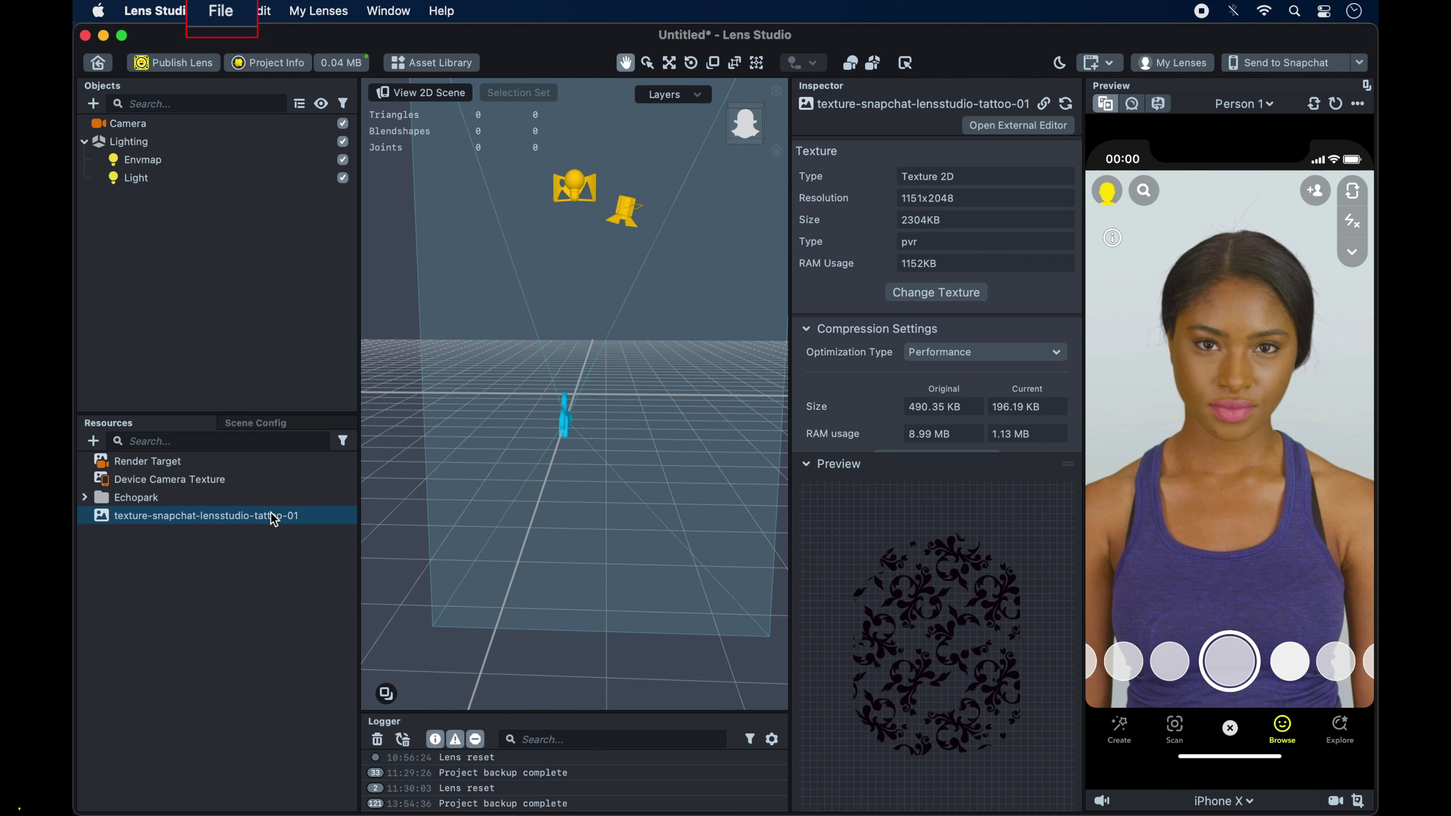
- Save the project as 'MakeUp Tattoo 01' in the Projects folder
click(219, 11)
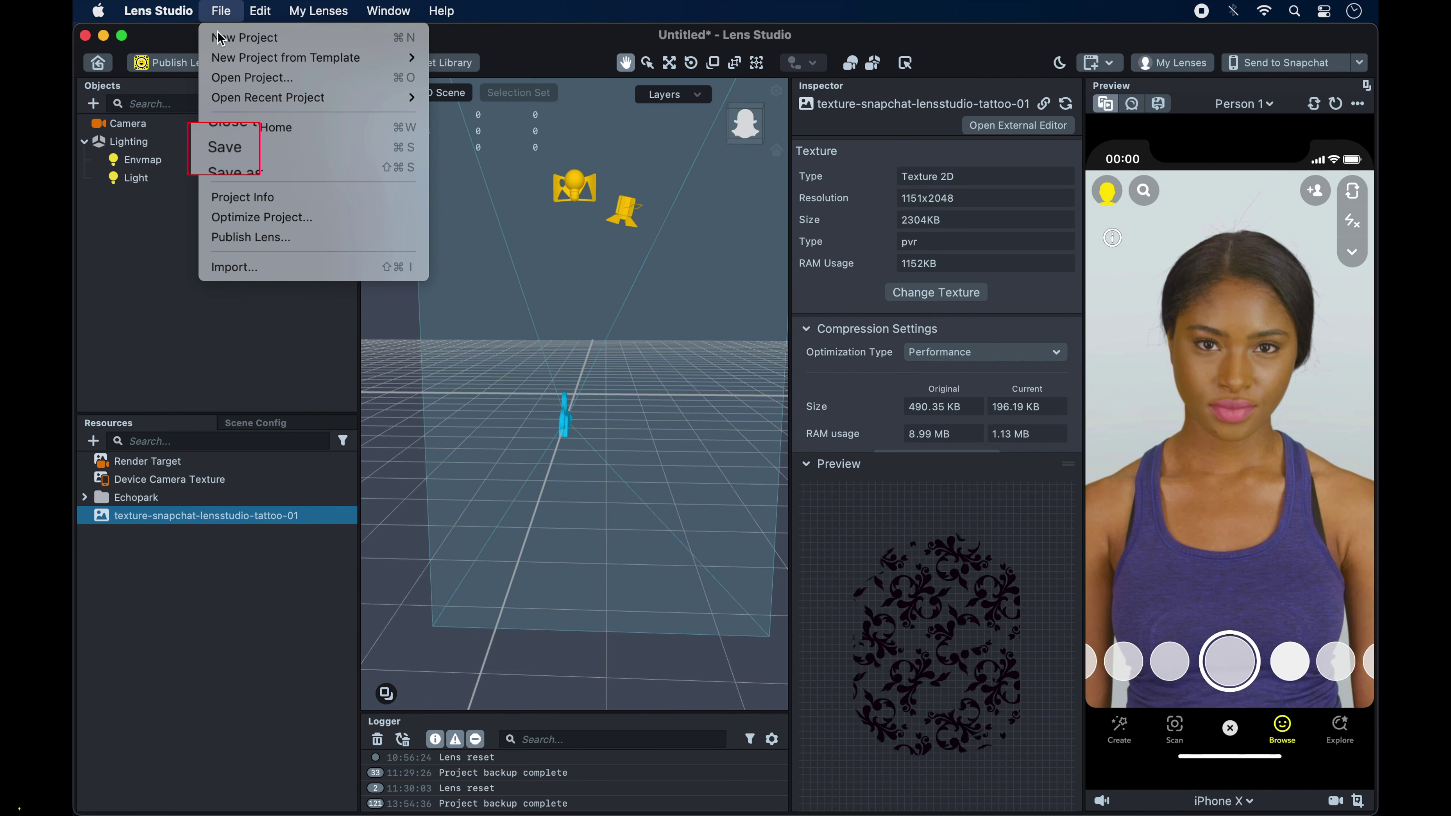
click(229, 149)
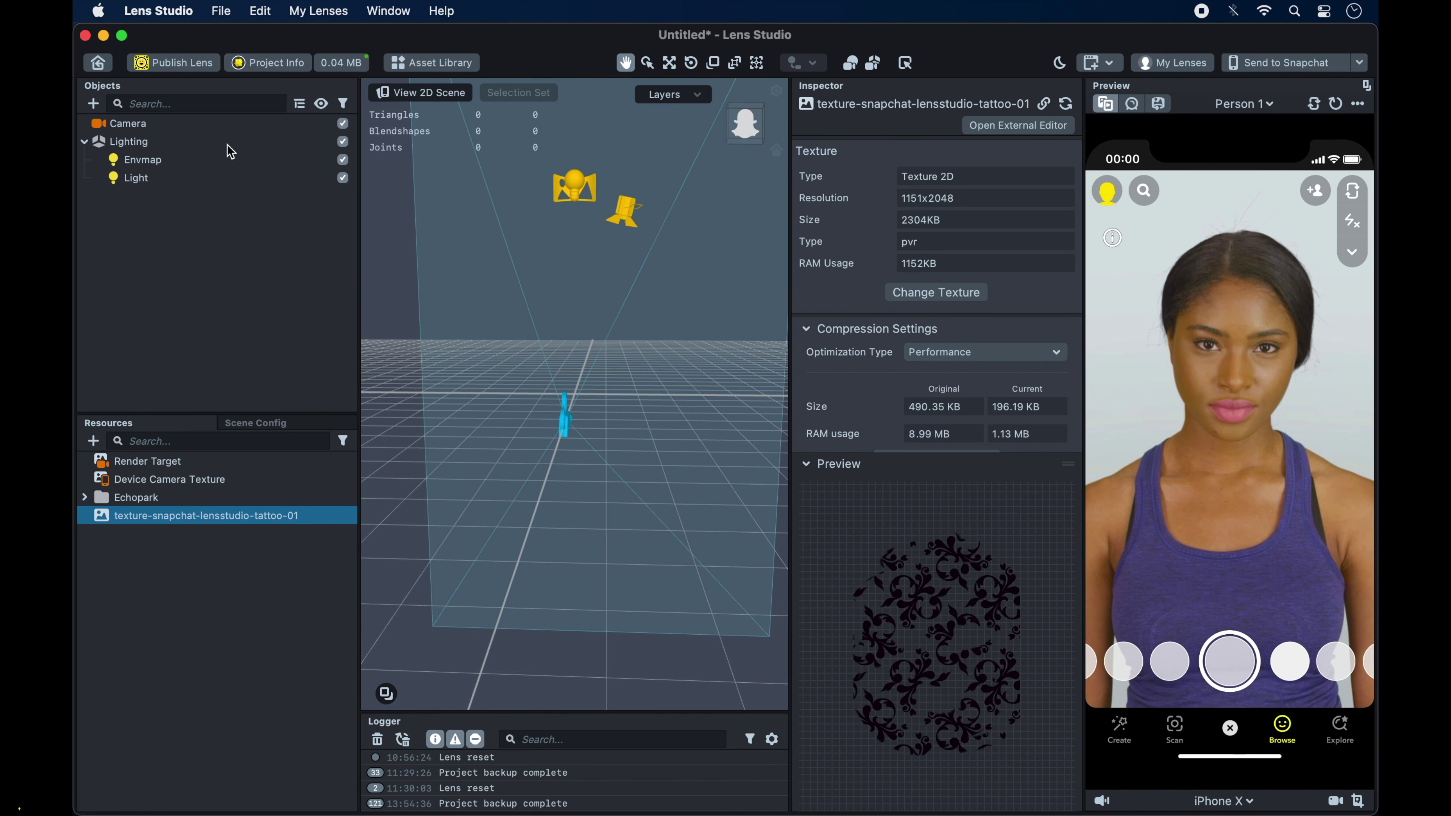
double_click(713, 165)
text(MakeUp Tattoo 01)
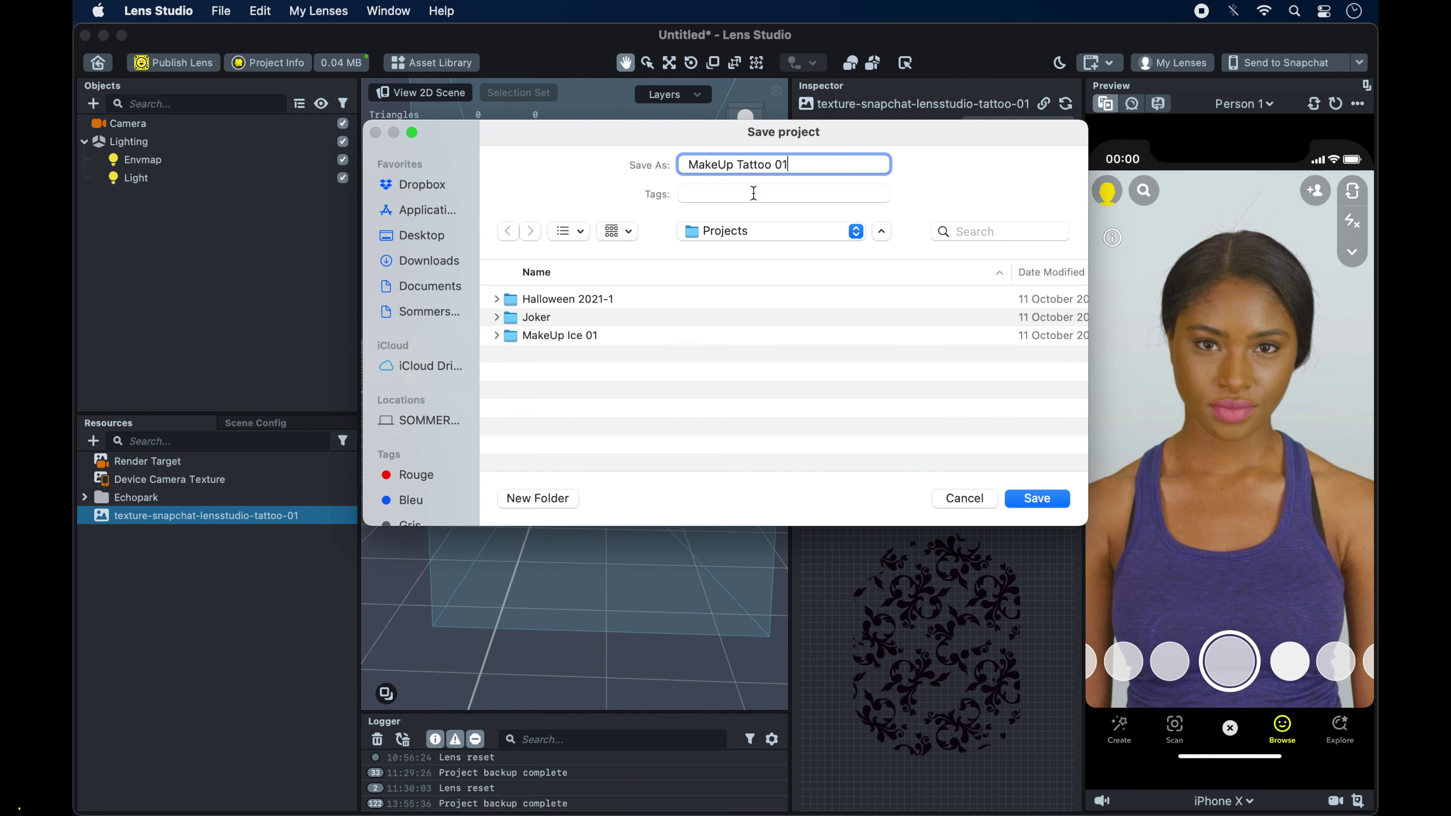
click(1037, 498)
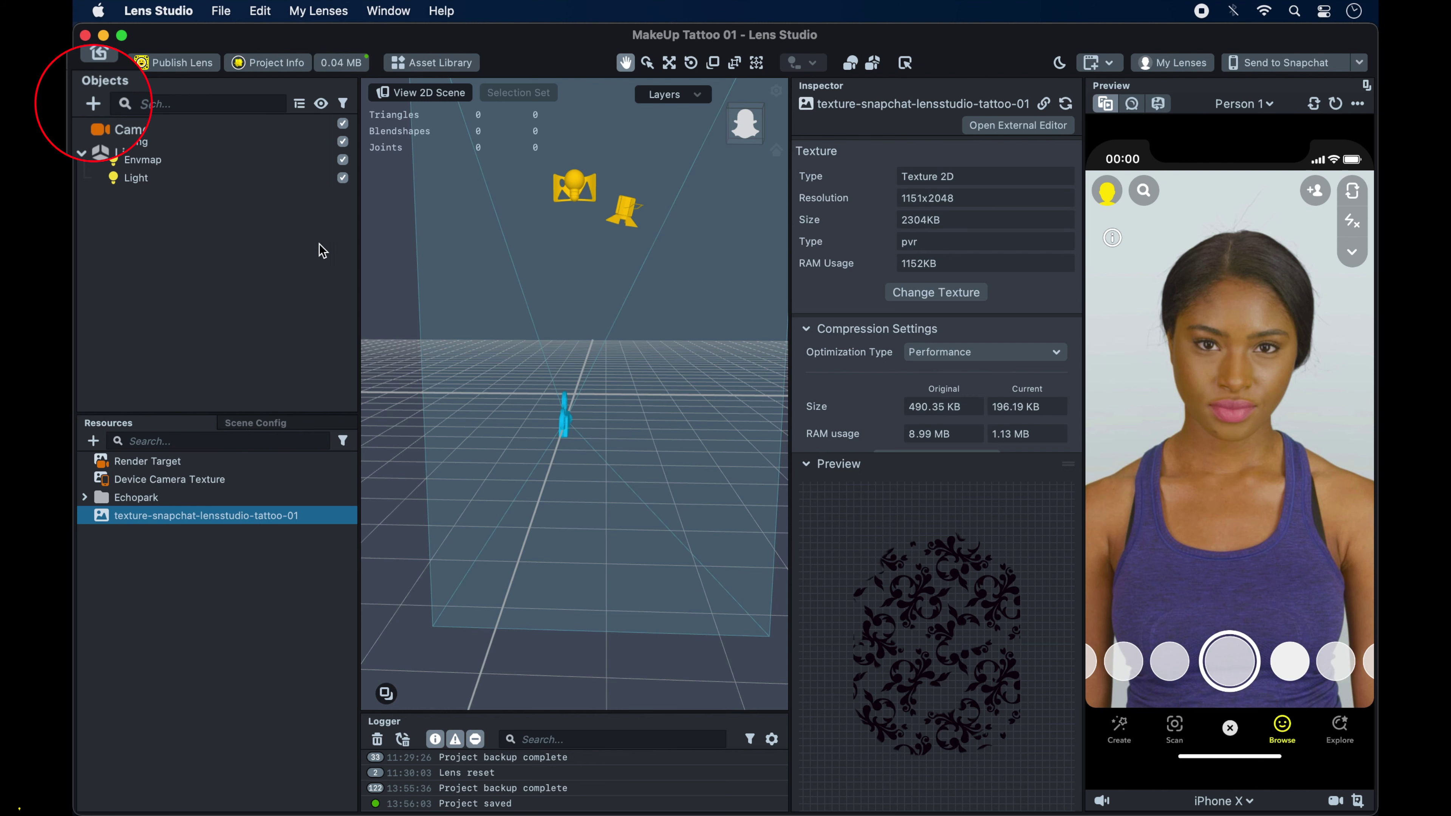
click(94, 105)
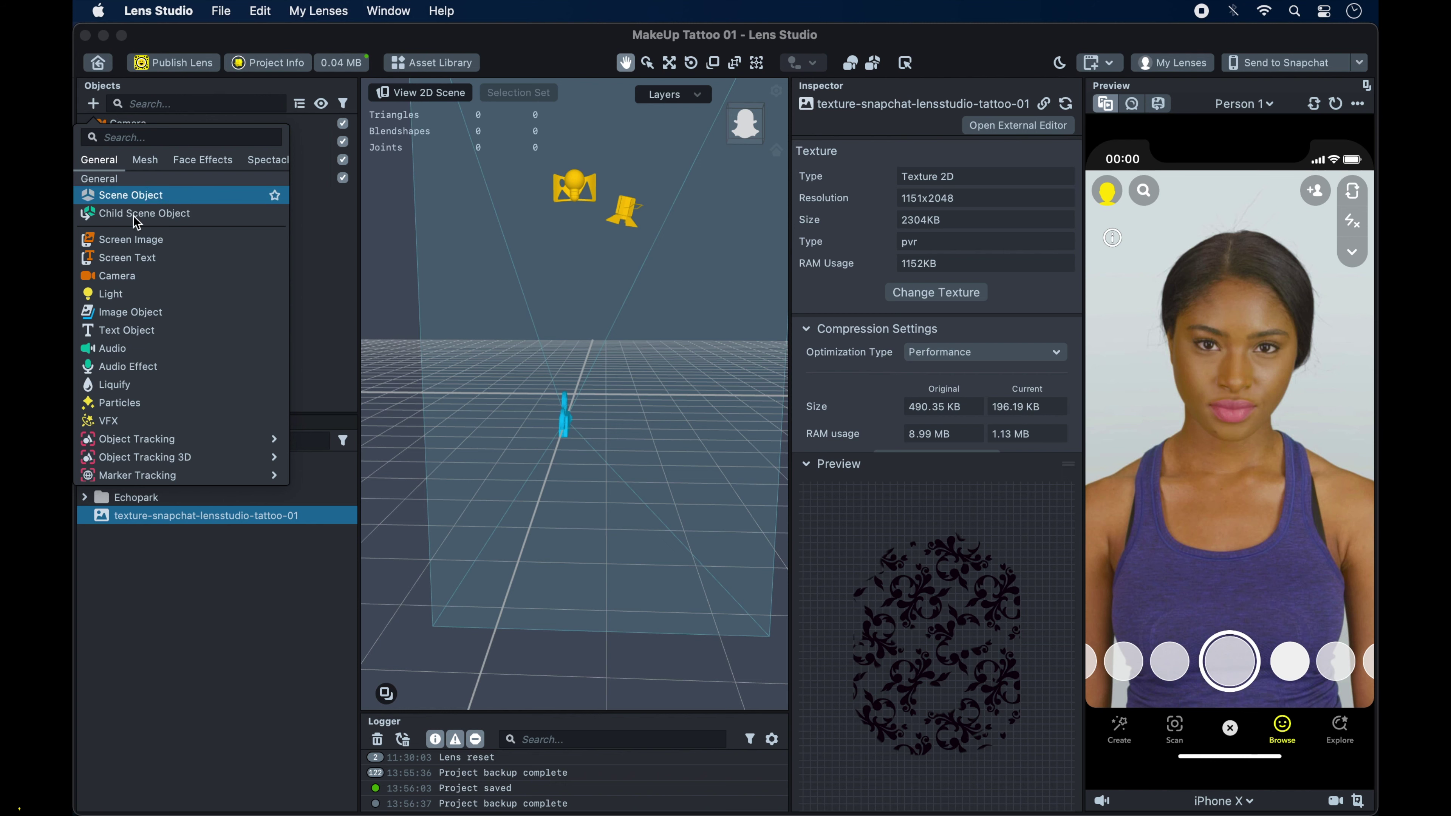
- Add a Face Retouch effect from Face Effects, creating Retouch 1 under the Camera's Effects
scroll(162, 350, down, 5)
scroll(160, 350, down, 8)
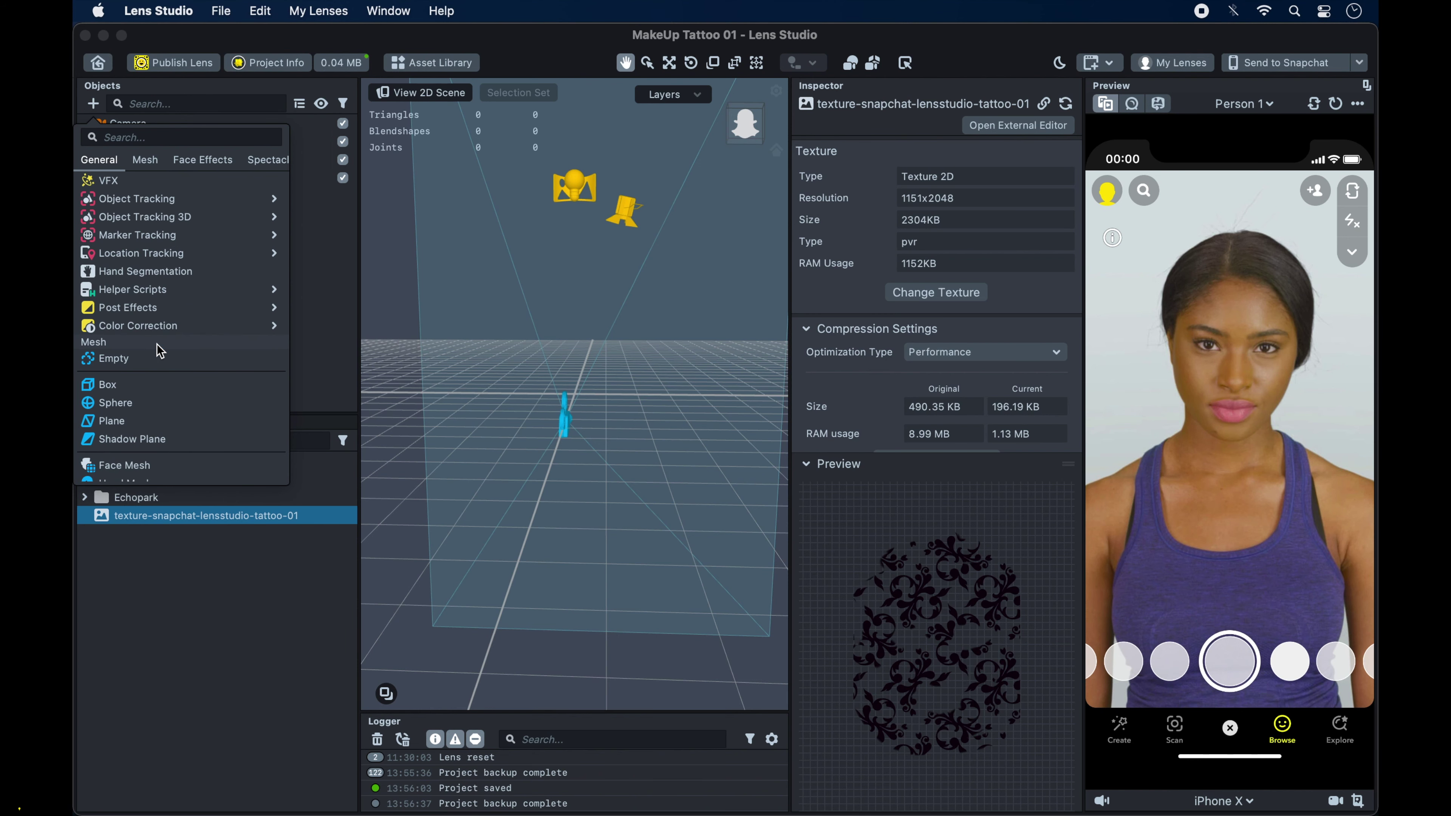
scroll(161, 351, down, 1)
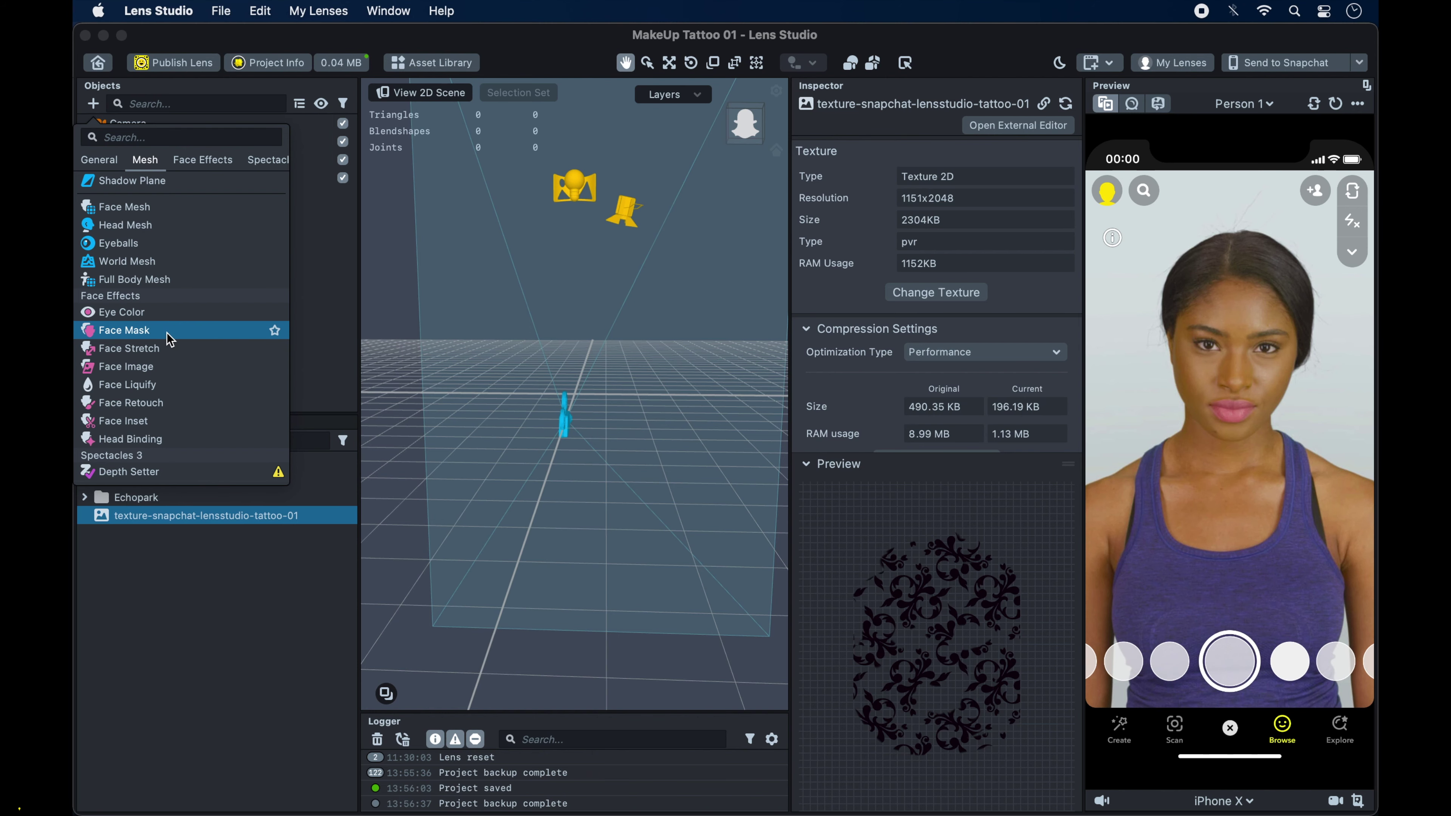
click(190, 403)
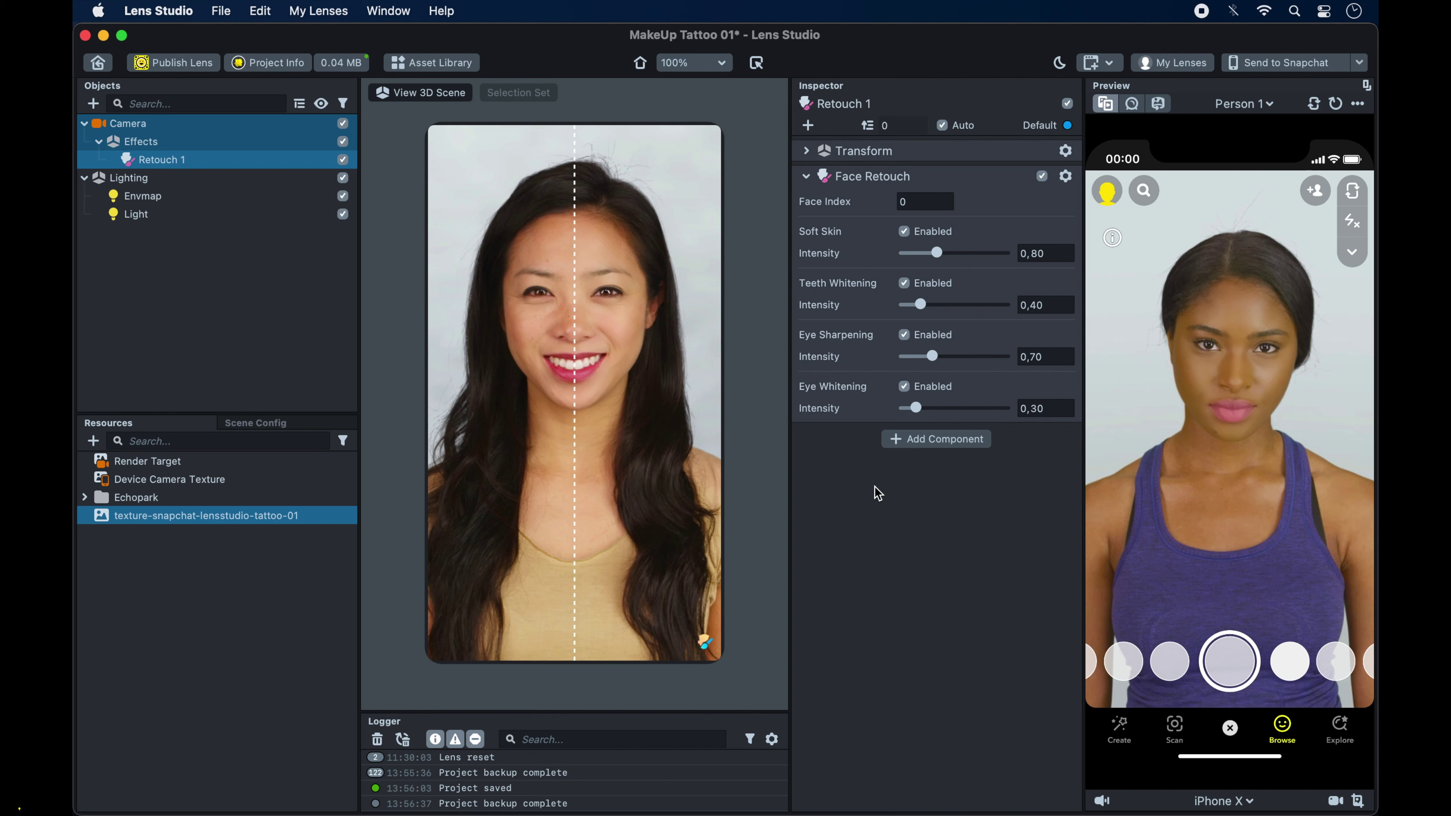
- Add Face Mask 1 from Face Effects, painting the default polygon pattern on the face
click(158, 165)
click(93, 103)
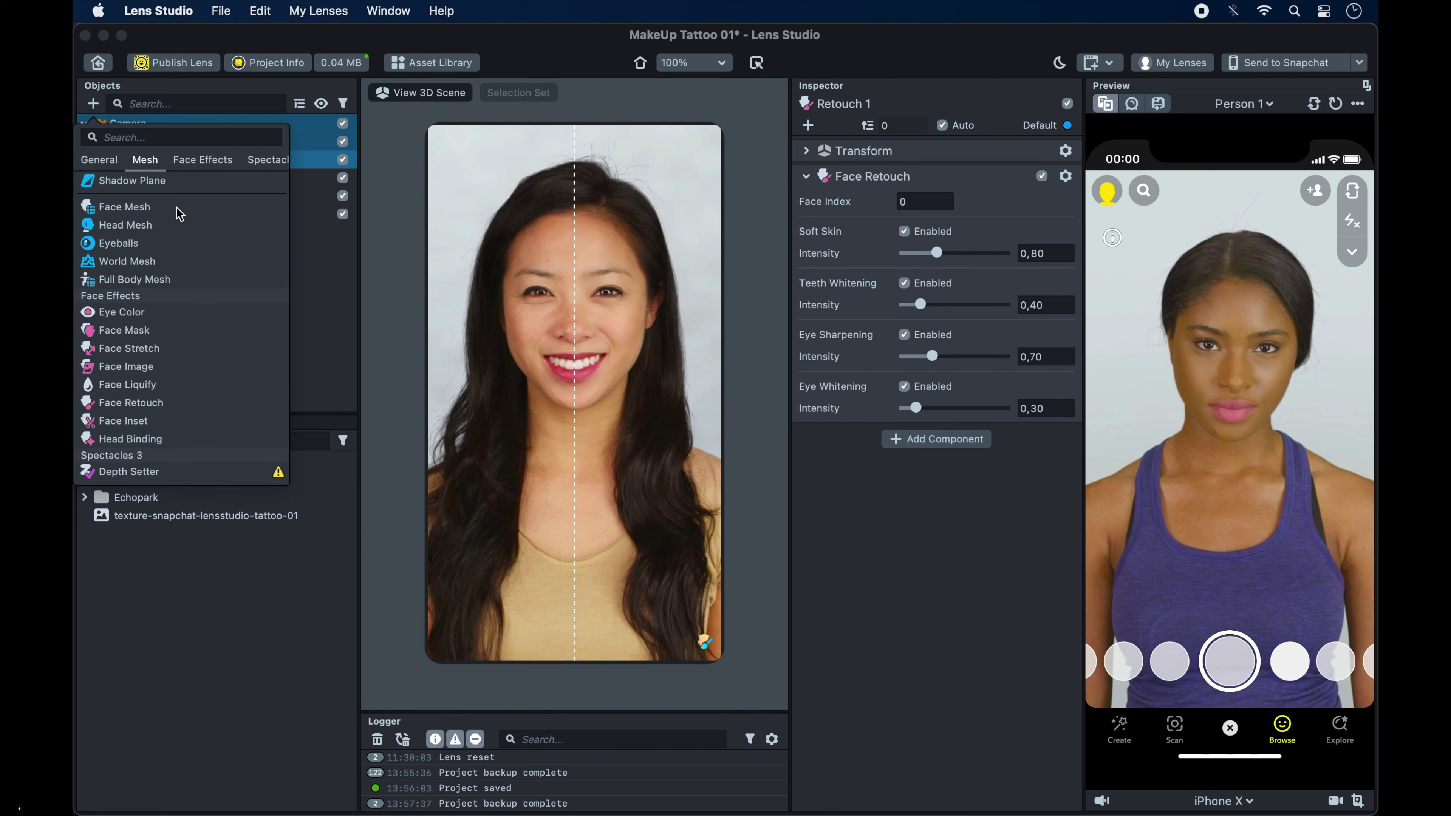
click(214, 340)
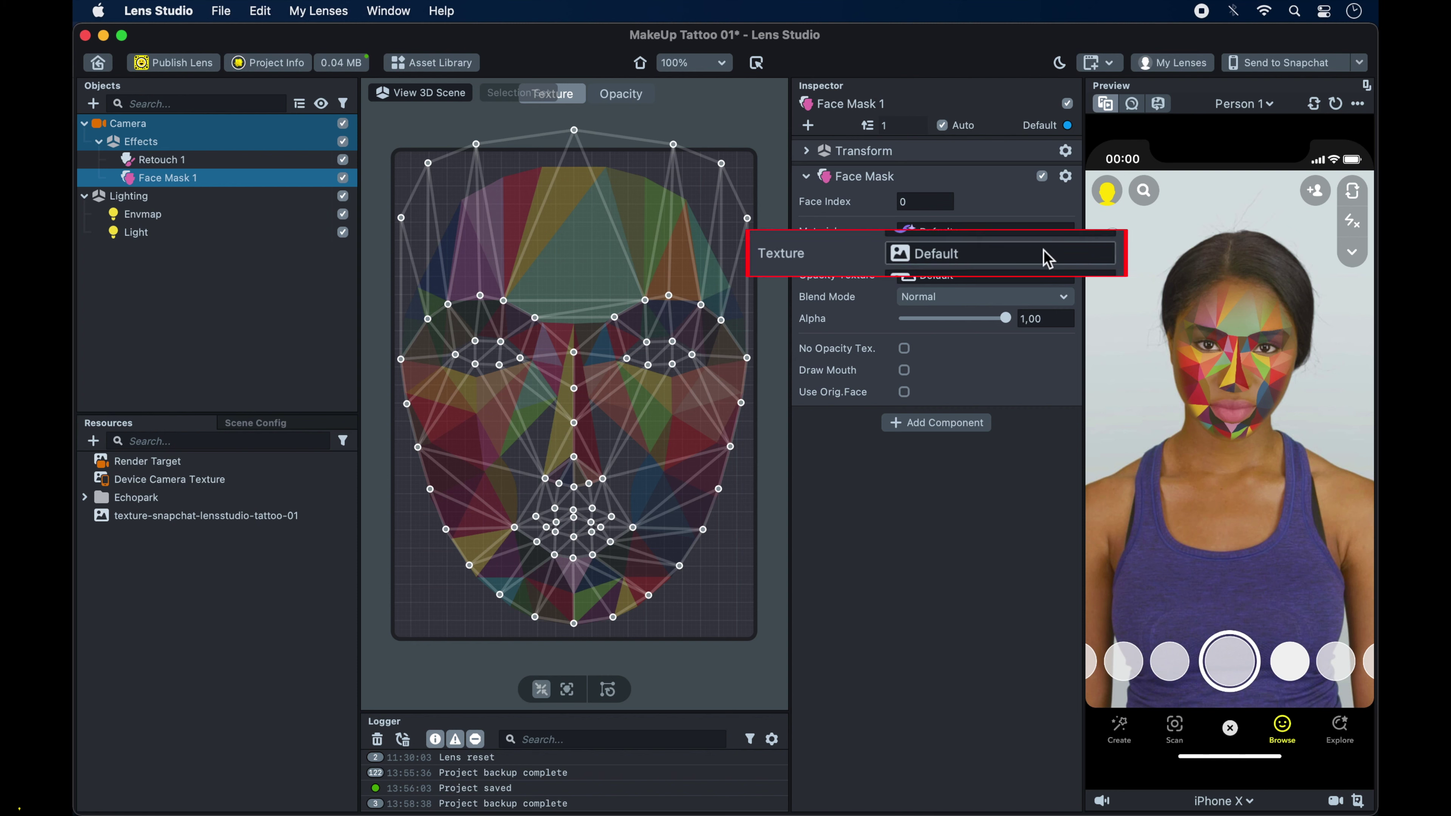
- Set Face Mask 1's Texture to texture-snapchat-lensstudio-tattoo-01
click(1007, 254)
click(782, 315)
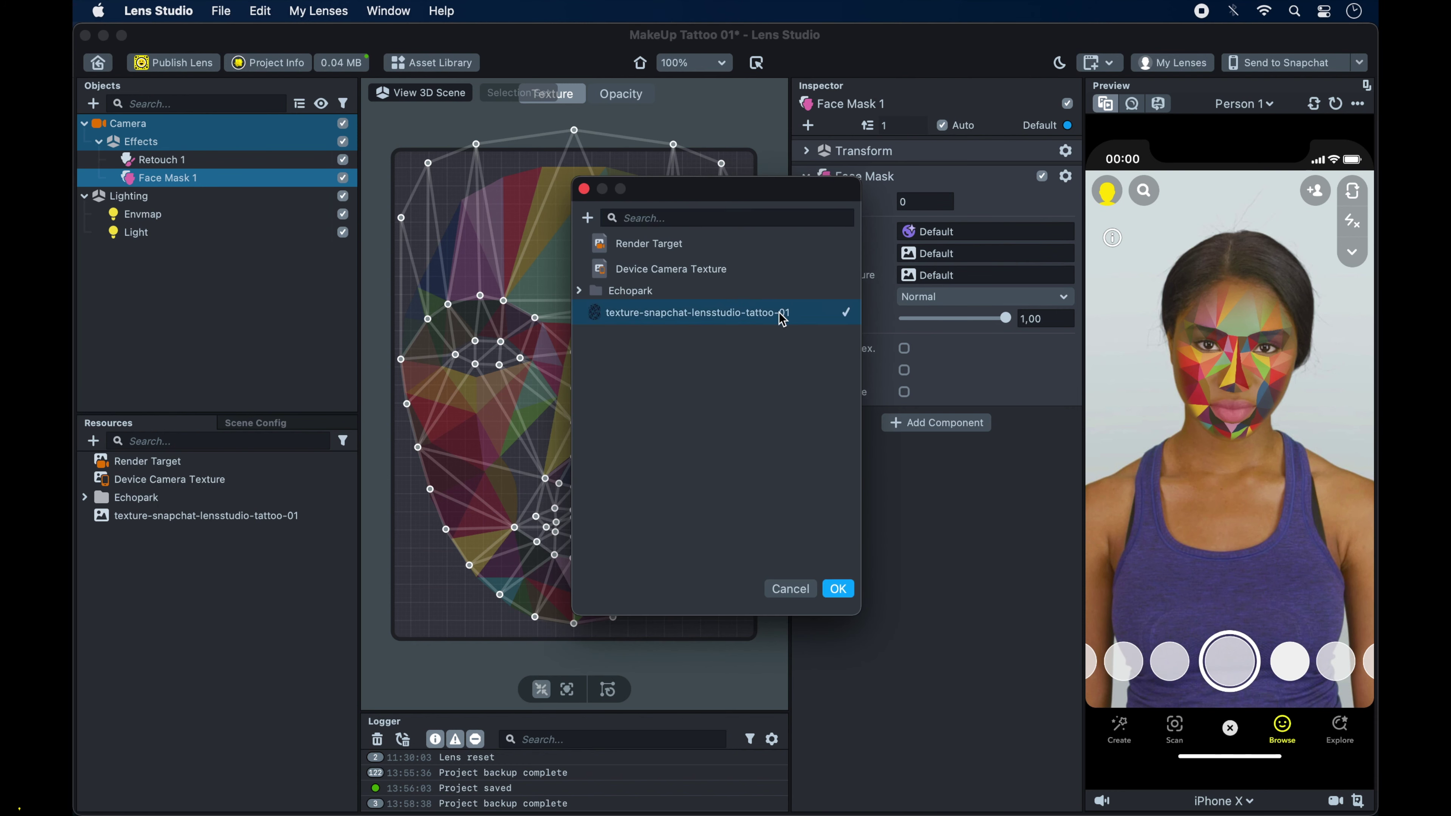
click(840, 592)
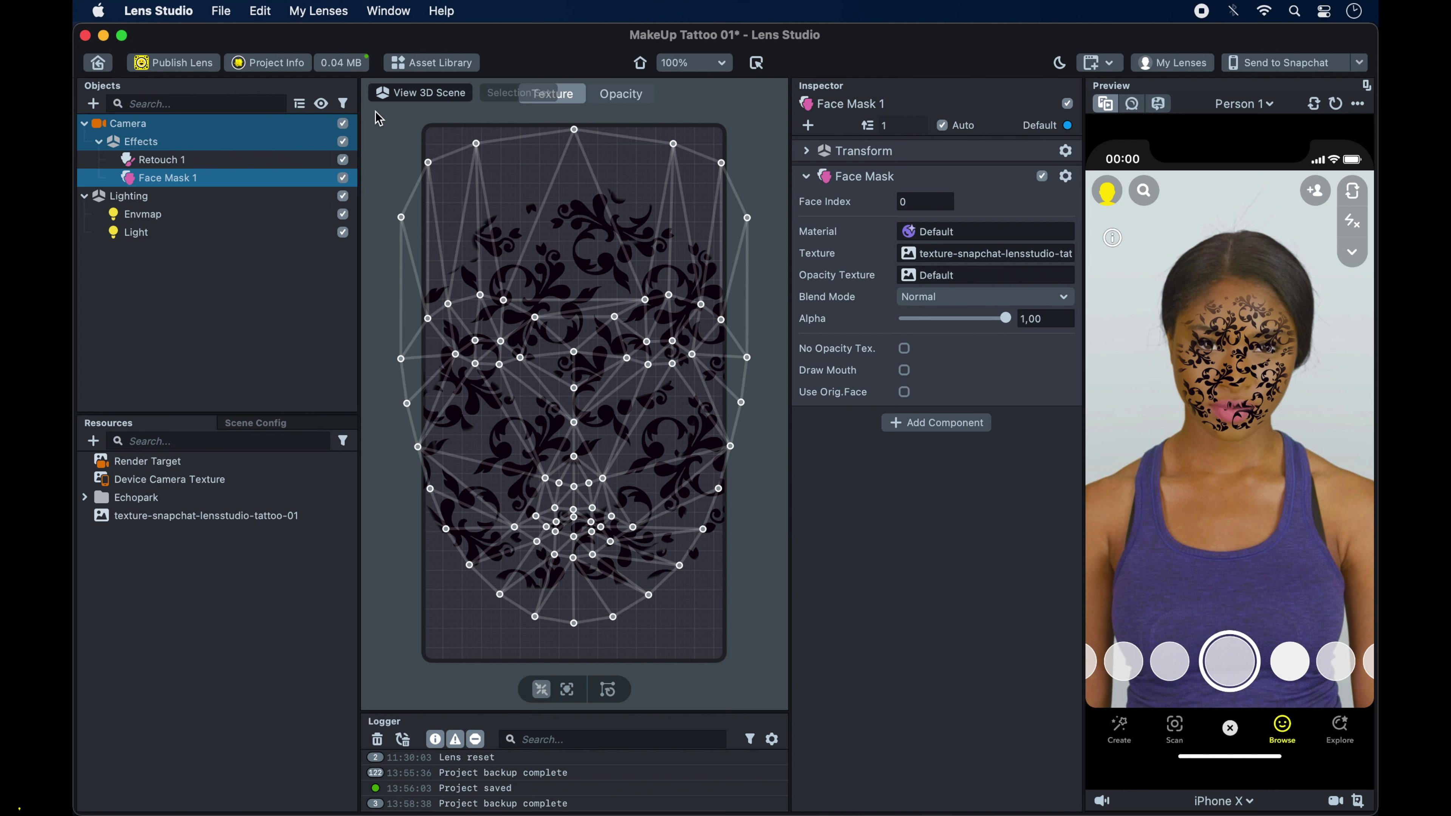
- Scale down all face mask mesh points and leave Alpha at 1.00 for full opacity
drag(377, 115, 788, 661)
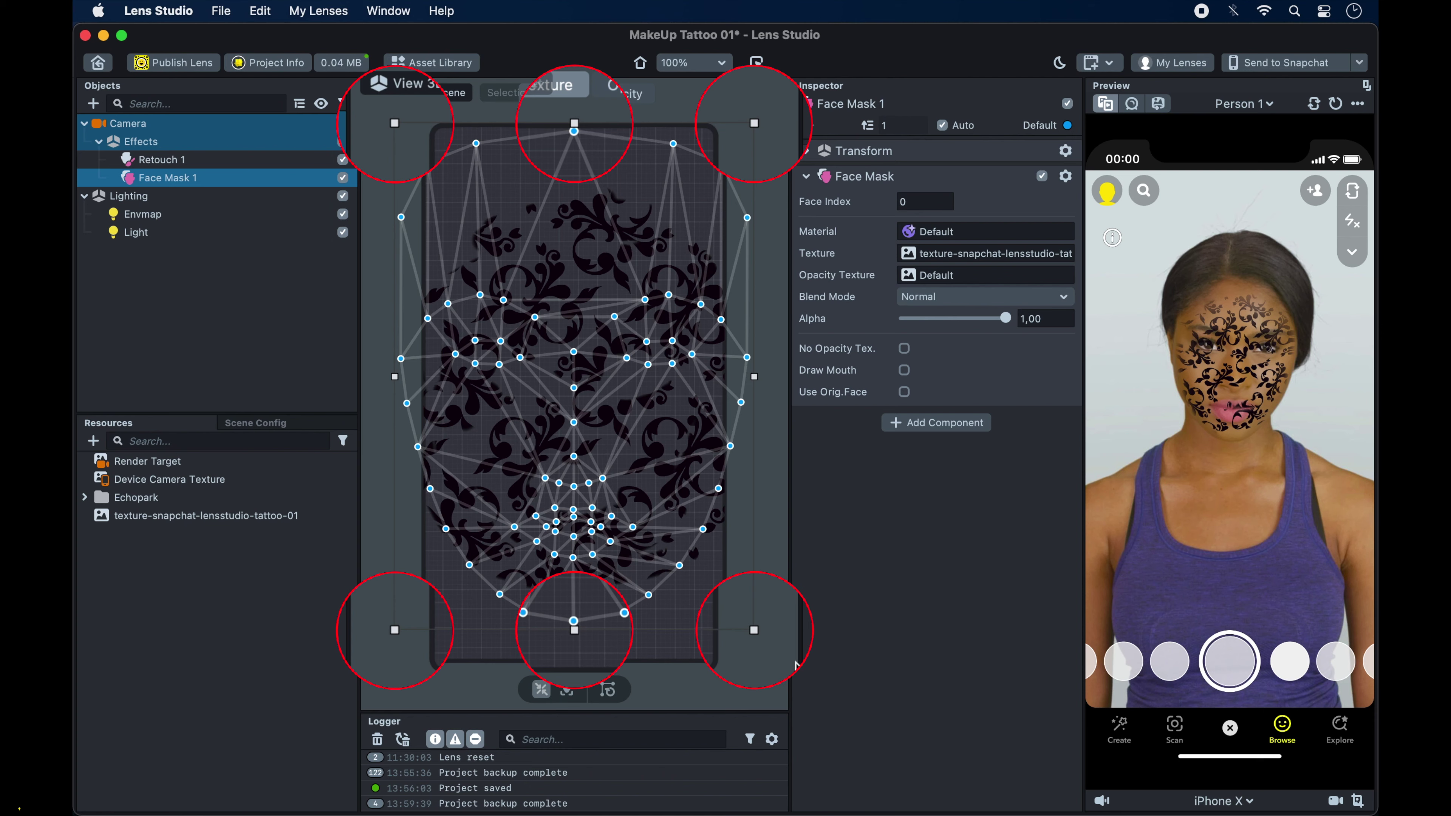
drag(395, 124, 448, 193)
drag(617, 451, 631, 456)
click(766, 251)
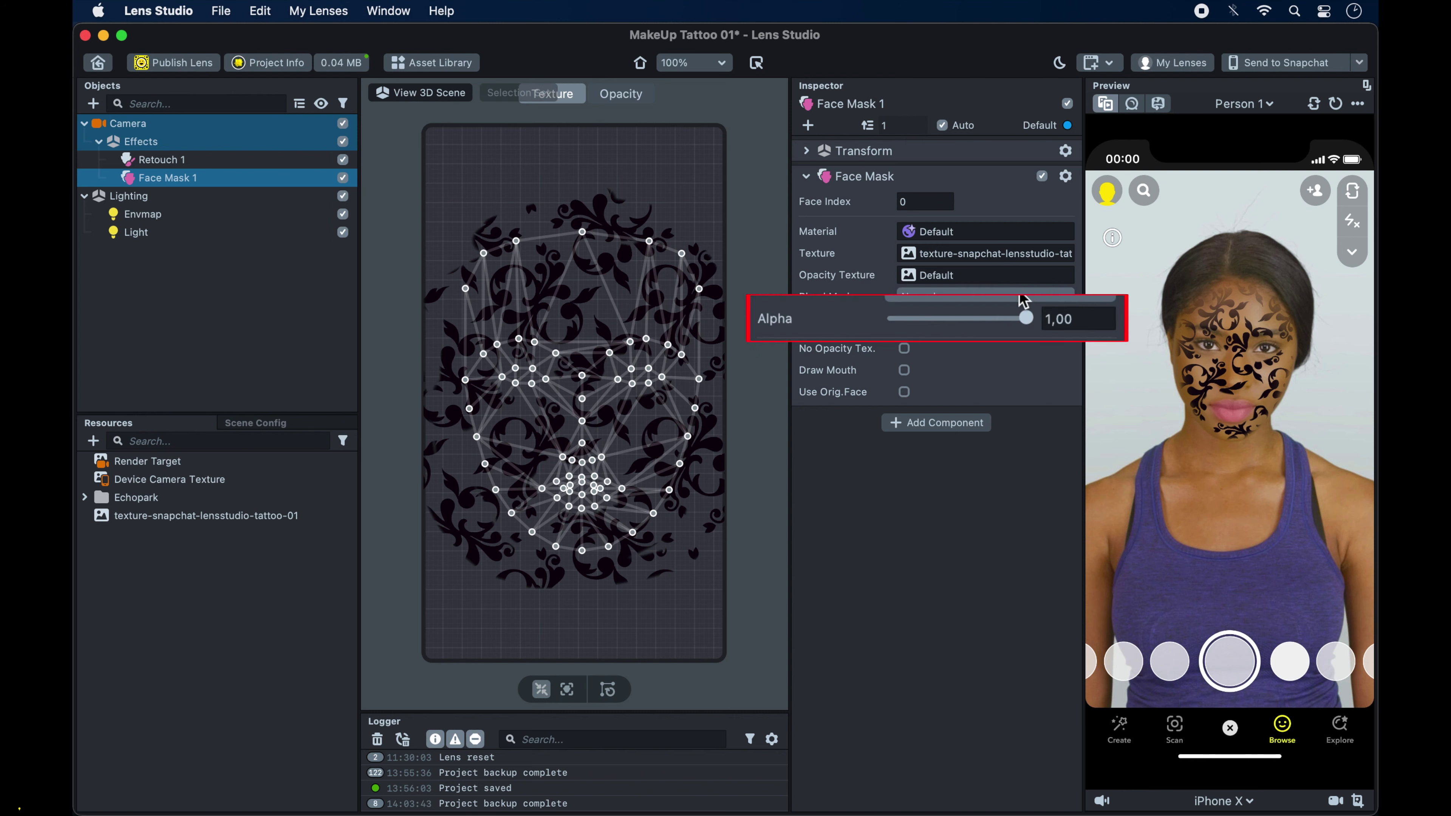
mouse_move(1026, 323)
mouse_down()
mouse_move(897, 315)
mouse_move(1048, 335)
mouse_up()
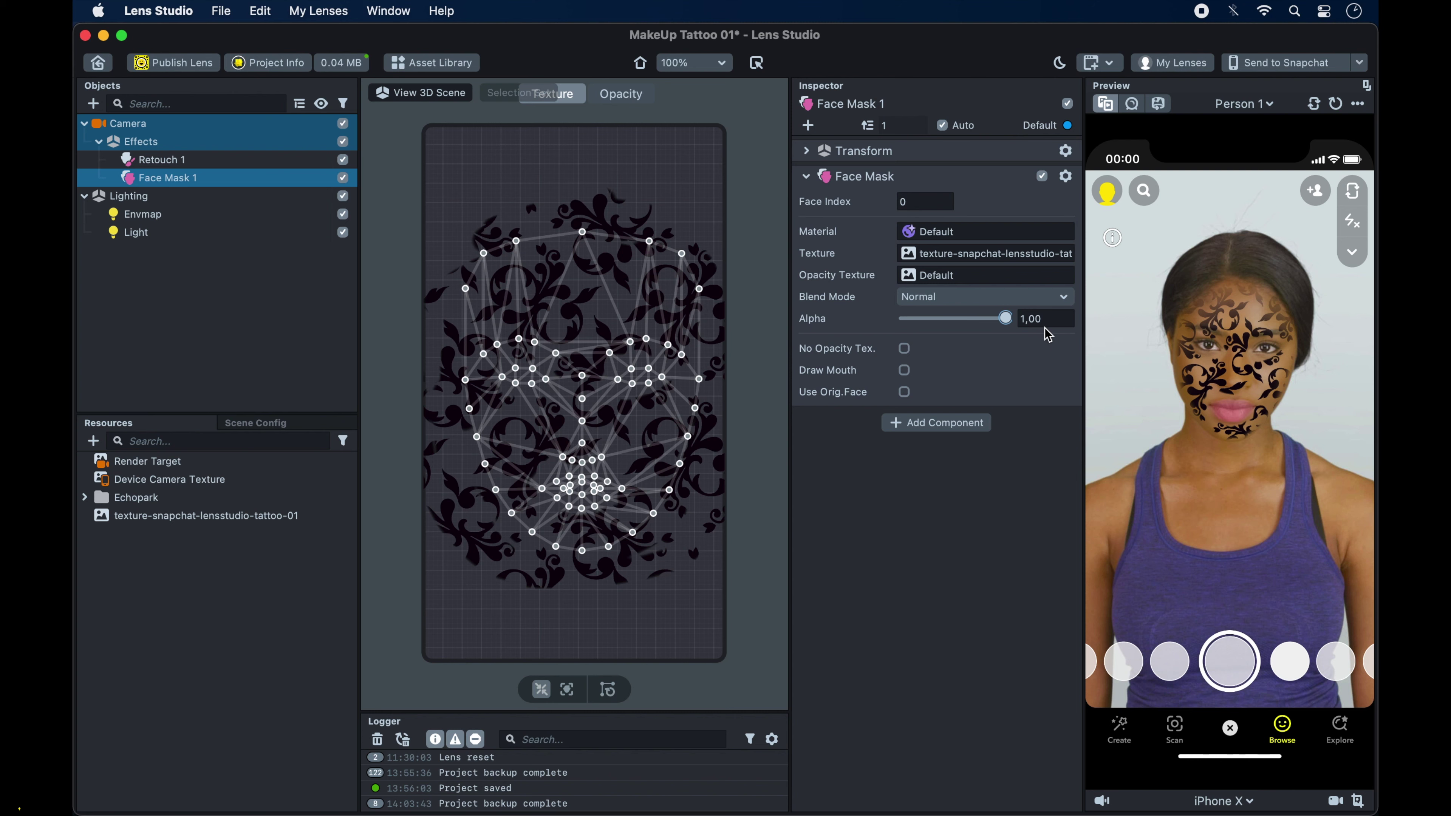